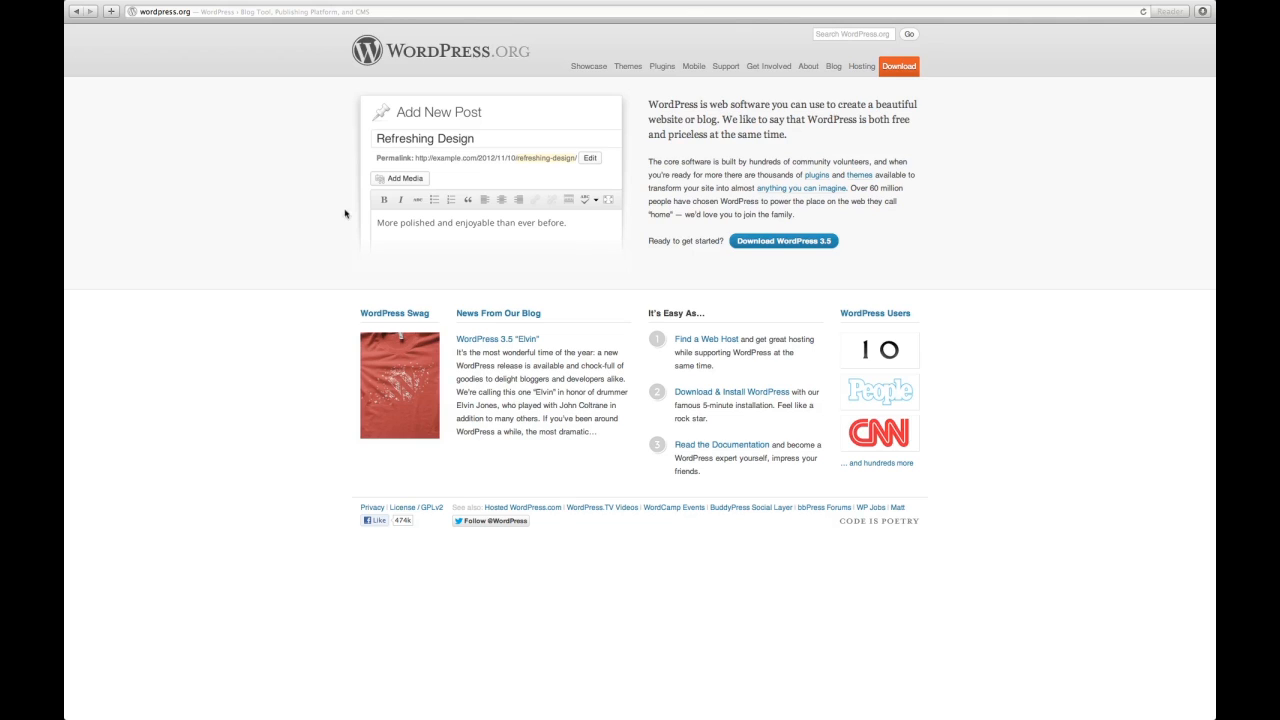
# Step: Download the WordPress 3.5 zip package from the WordPress.org download page
pyautogui.click(779, 245)
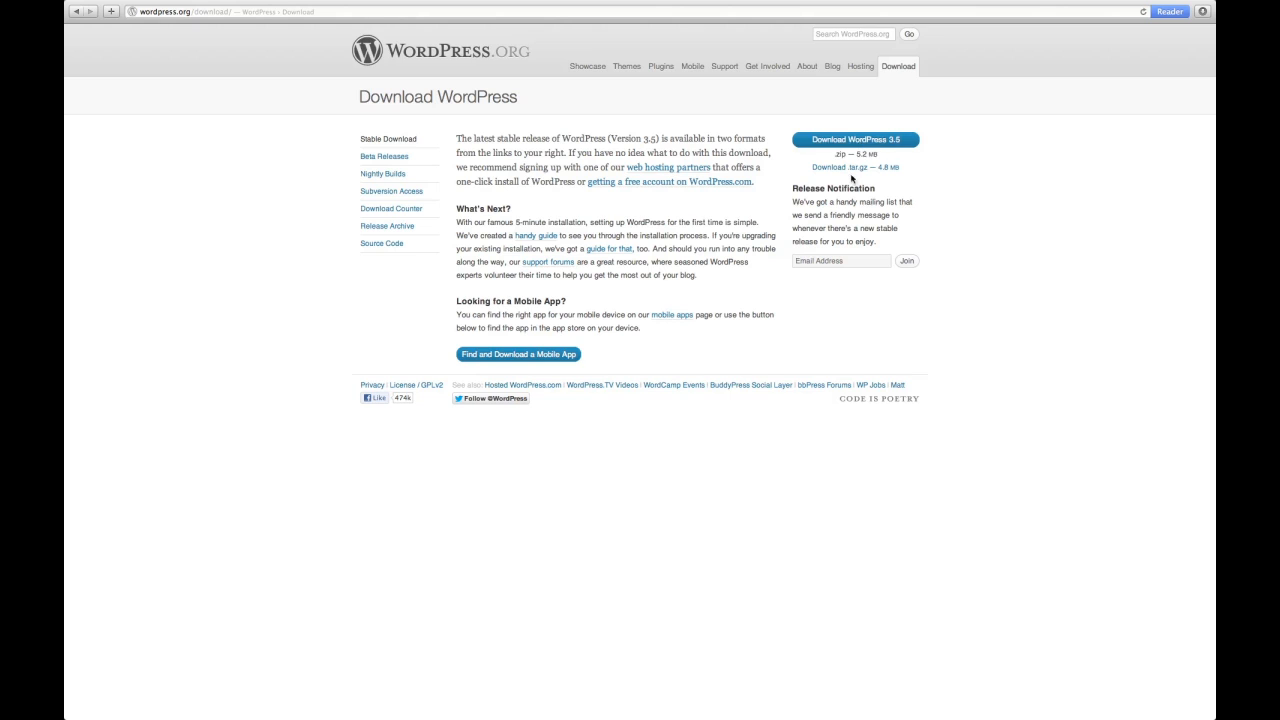
pyautogui.click(857, 145)
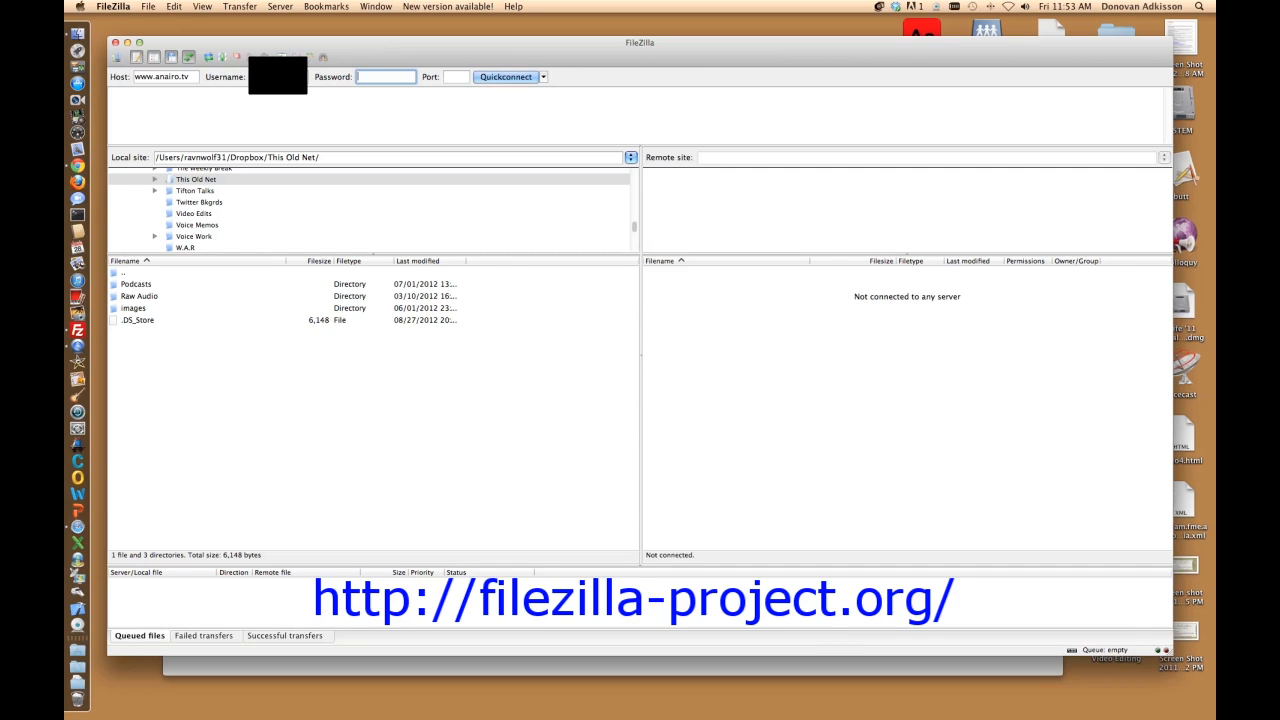
pyautogui.write('••••••••')
pyautogui.write('•')
pyautogui.press('Return')
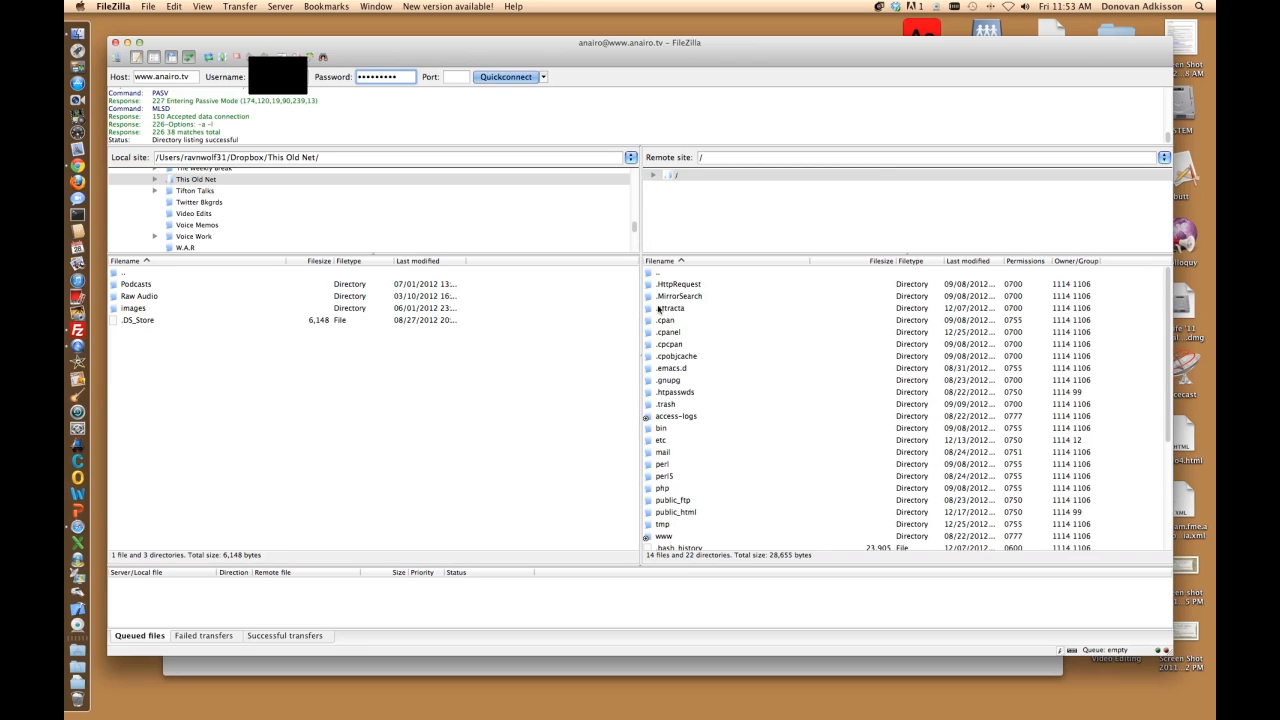
pyautogui.click(726, 157)
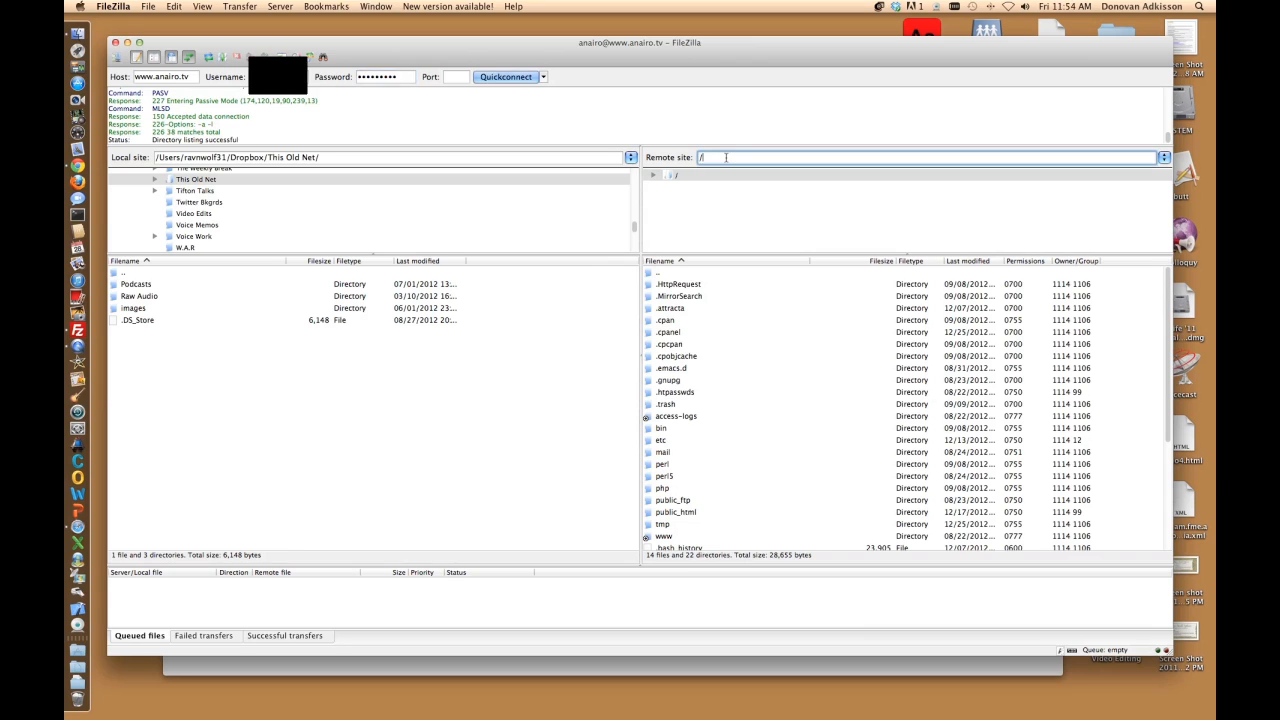
pyautogui.write('www')
pyautogui.press('Return')
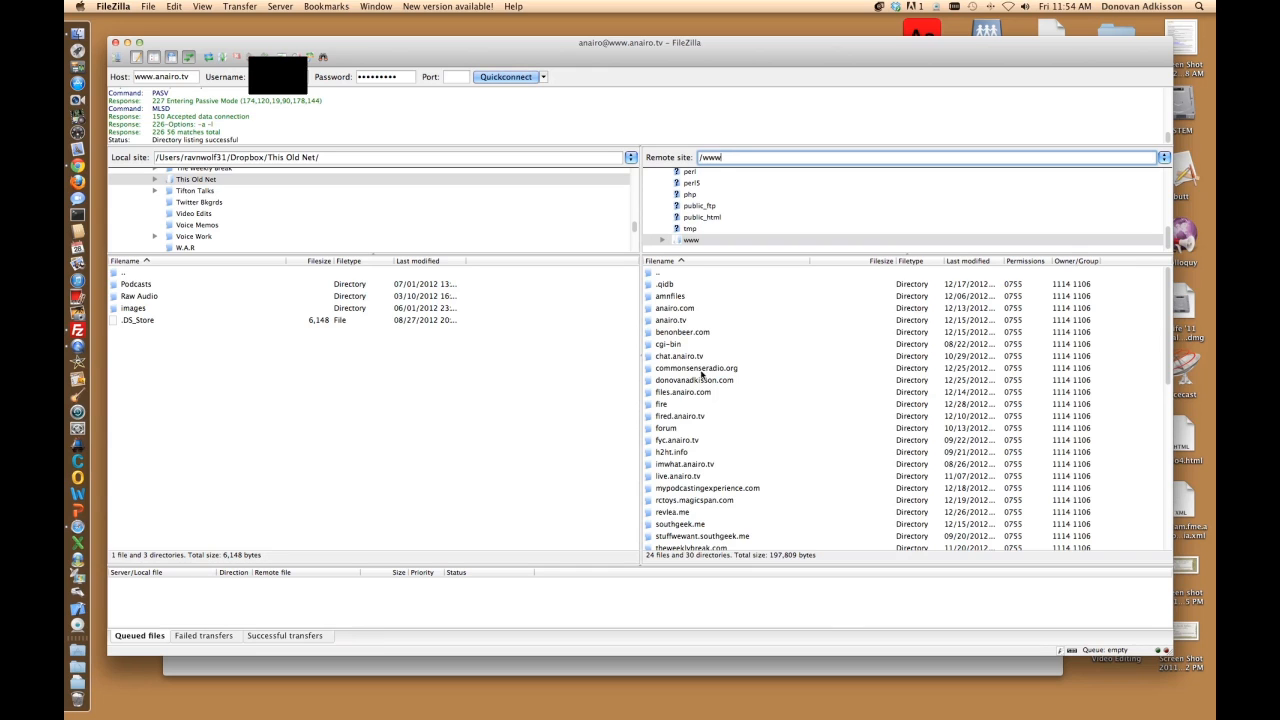
# Step: Open the stuffwewant.southgeek.me site folder on the remote side
pyautogui.scroll(-6, 702, 388)
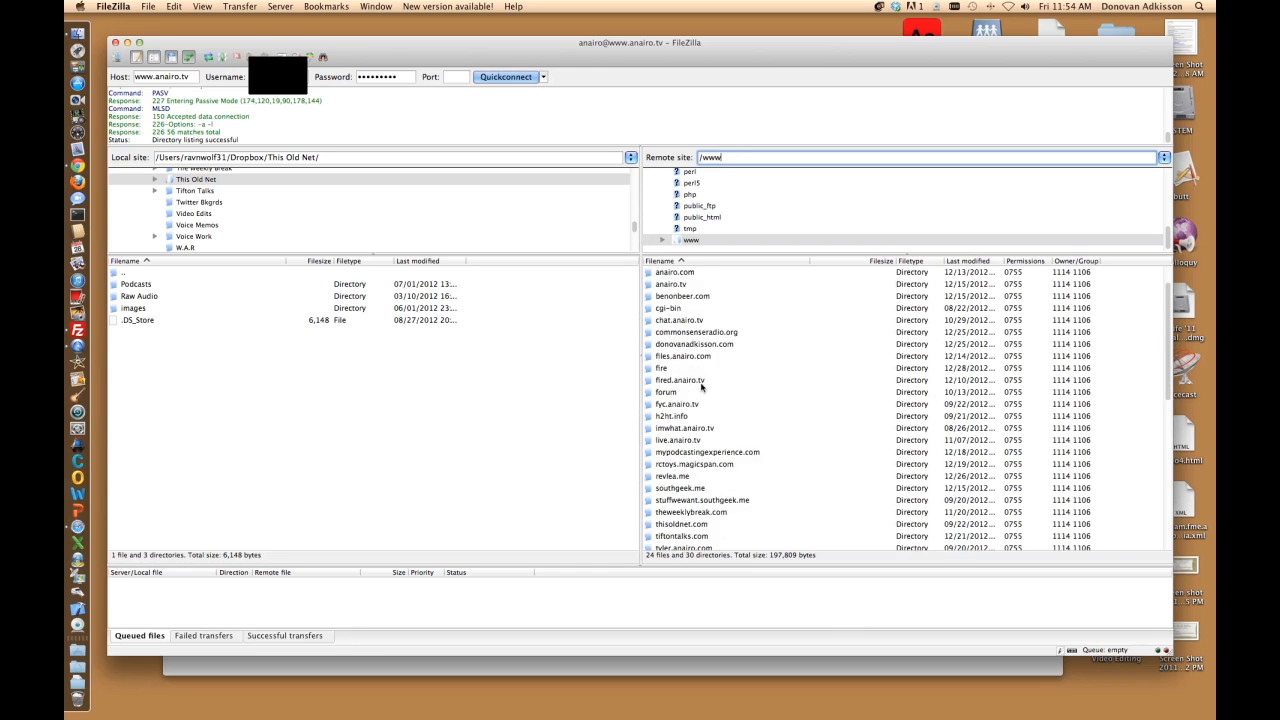
pyautogui.scroll(-2, 702, 388)
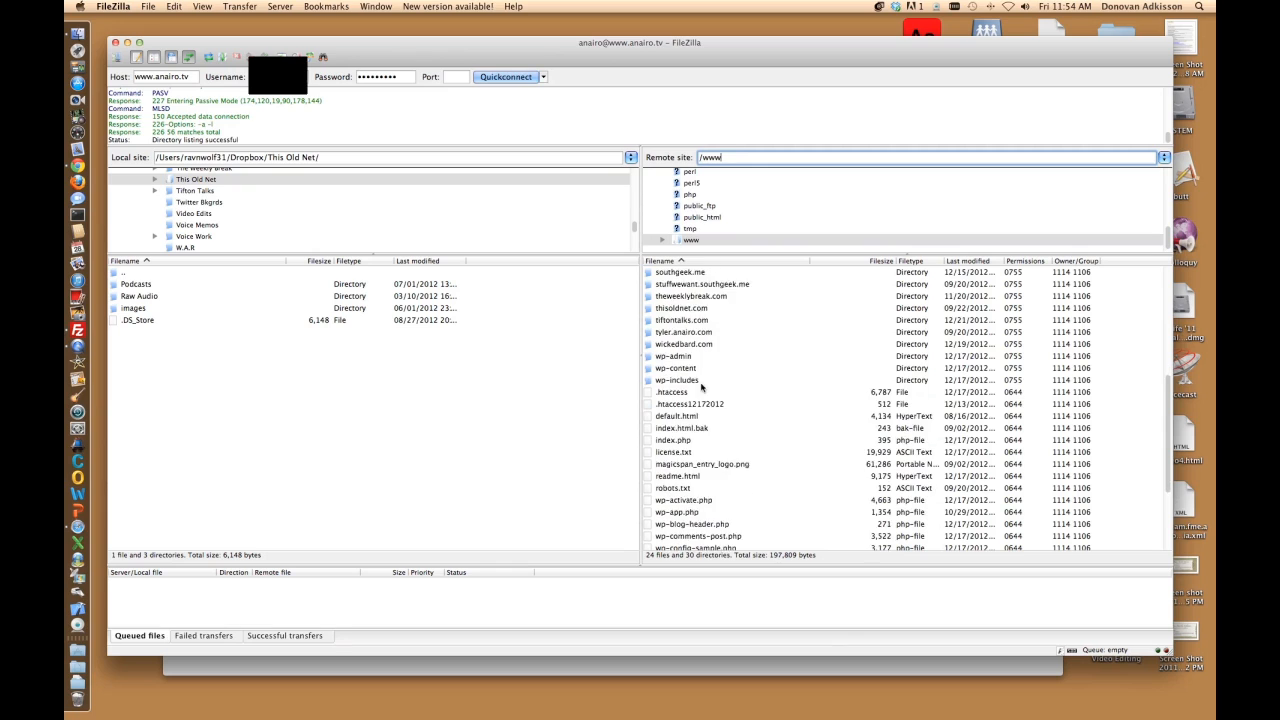
pyautogui.scroll(5, 702, 390)
pyautogui.scroll(2, 702, 388)
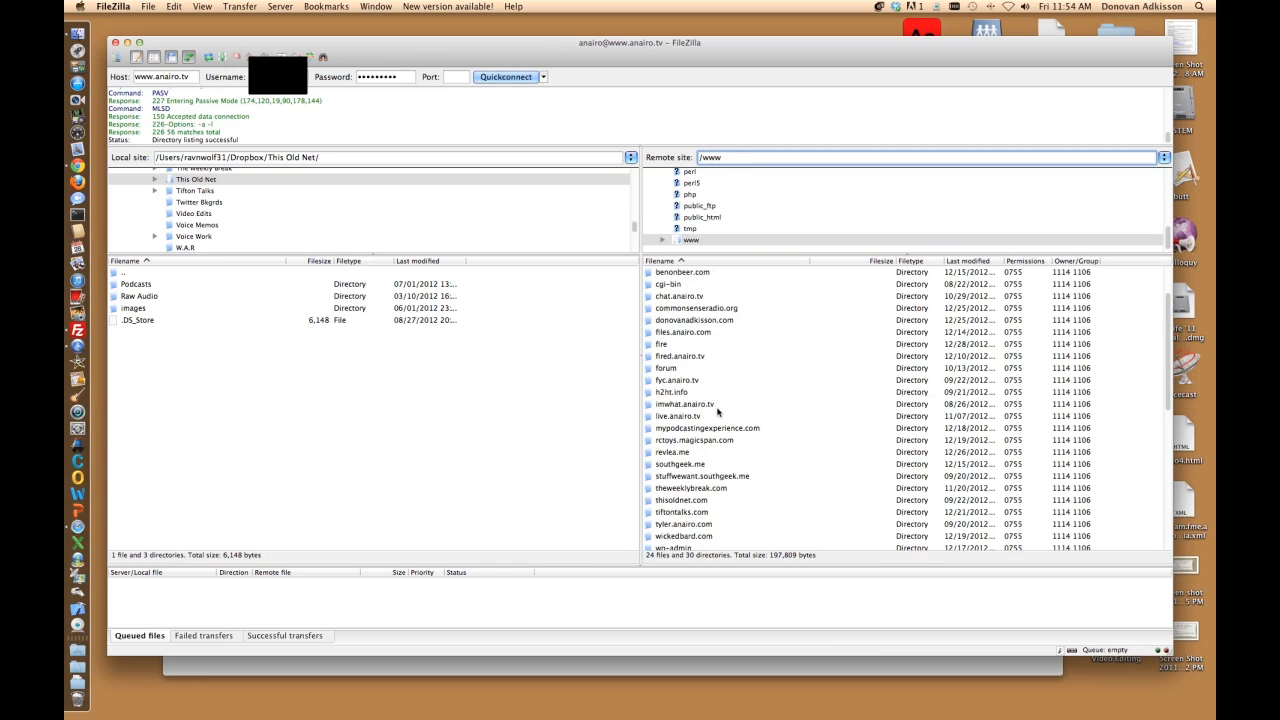
pyautogui.scroll(-2, 717, 411)
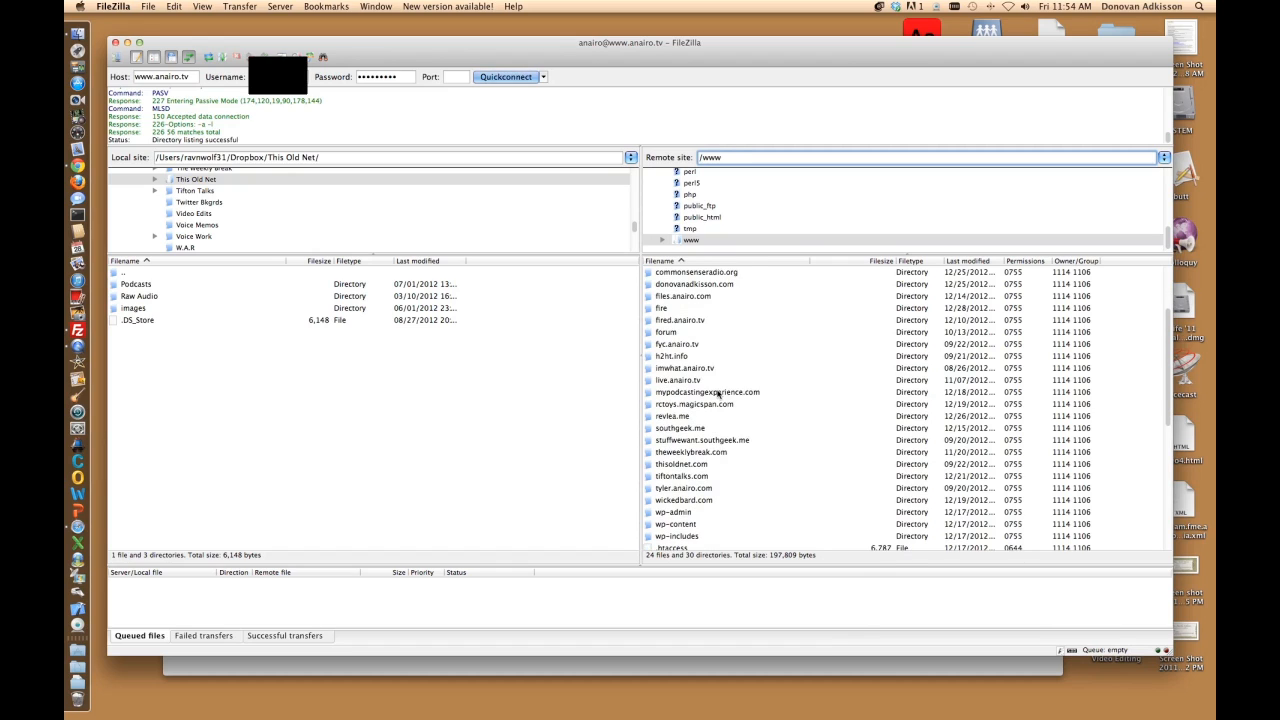
pyautogui.doubleClick(683, 443)
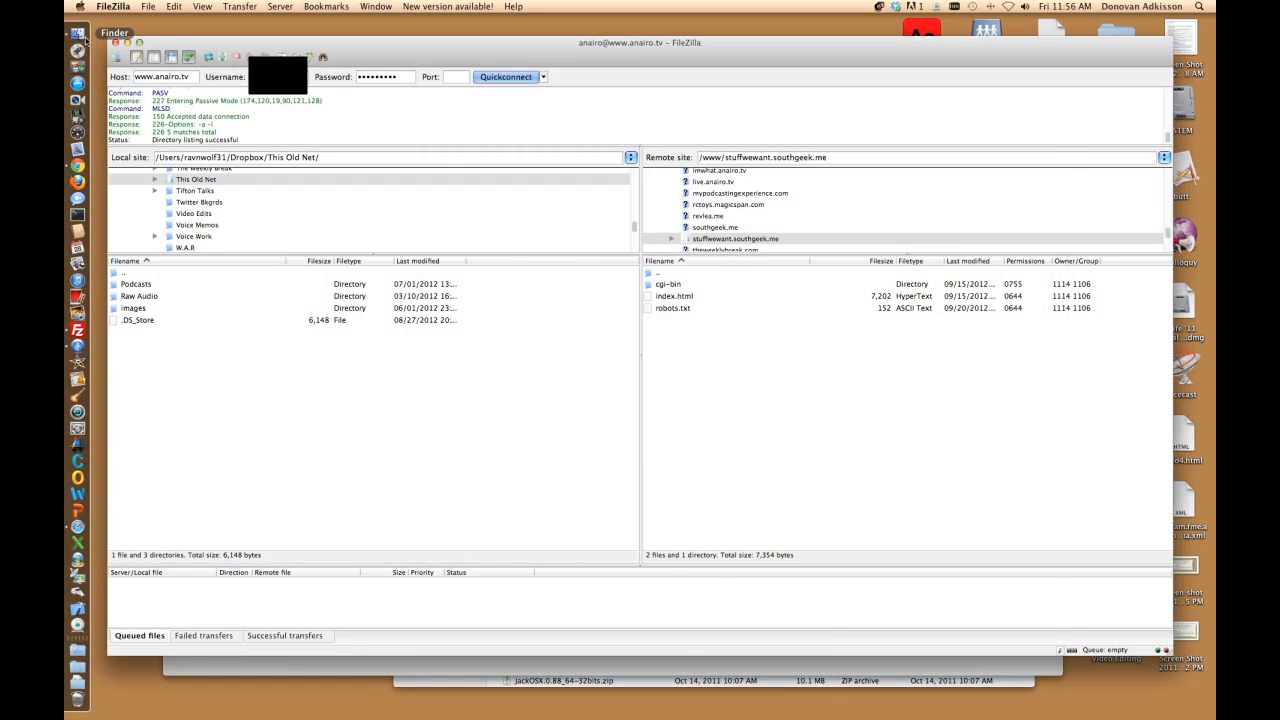
# Step: Open the unzipped wordpress folder from Downloads in Finder
pyautogui.click(84, 38)
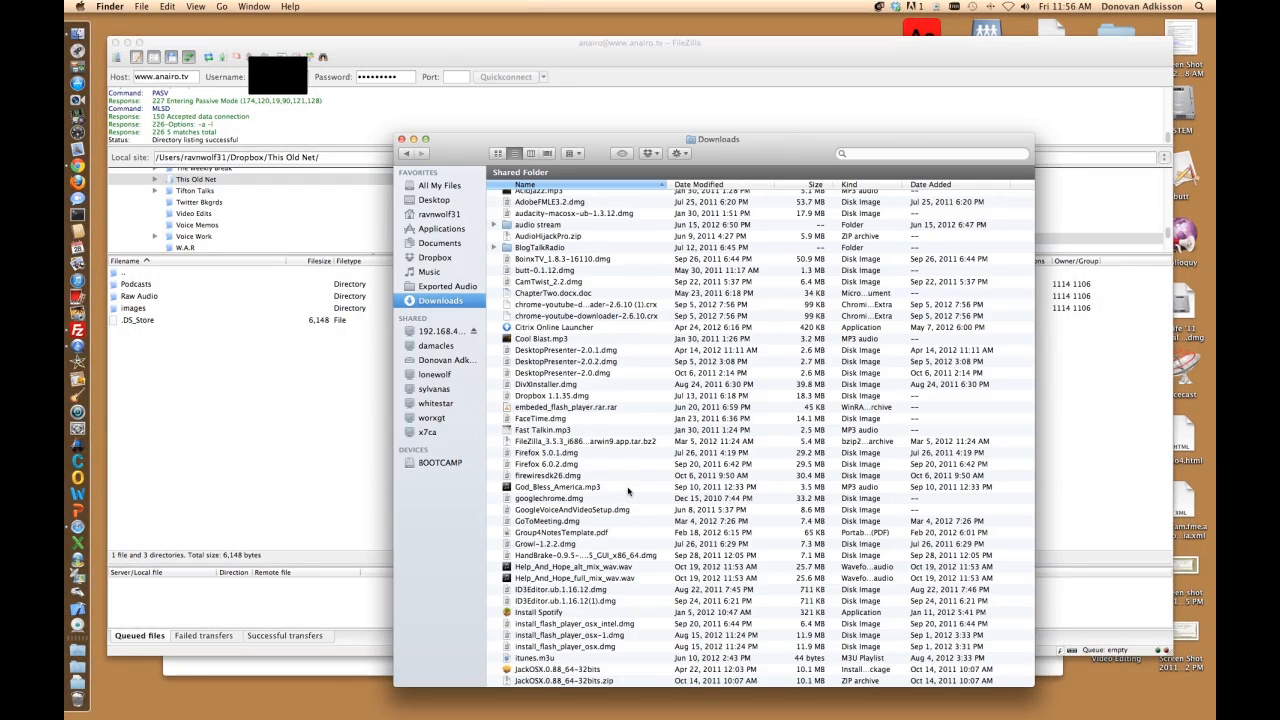
pyautogui.scroll(-10, 628, 490)
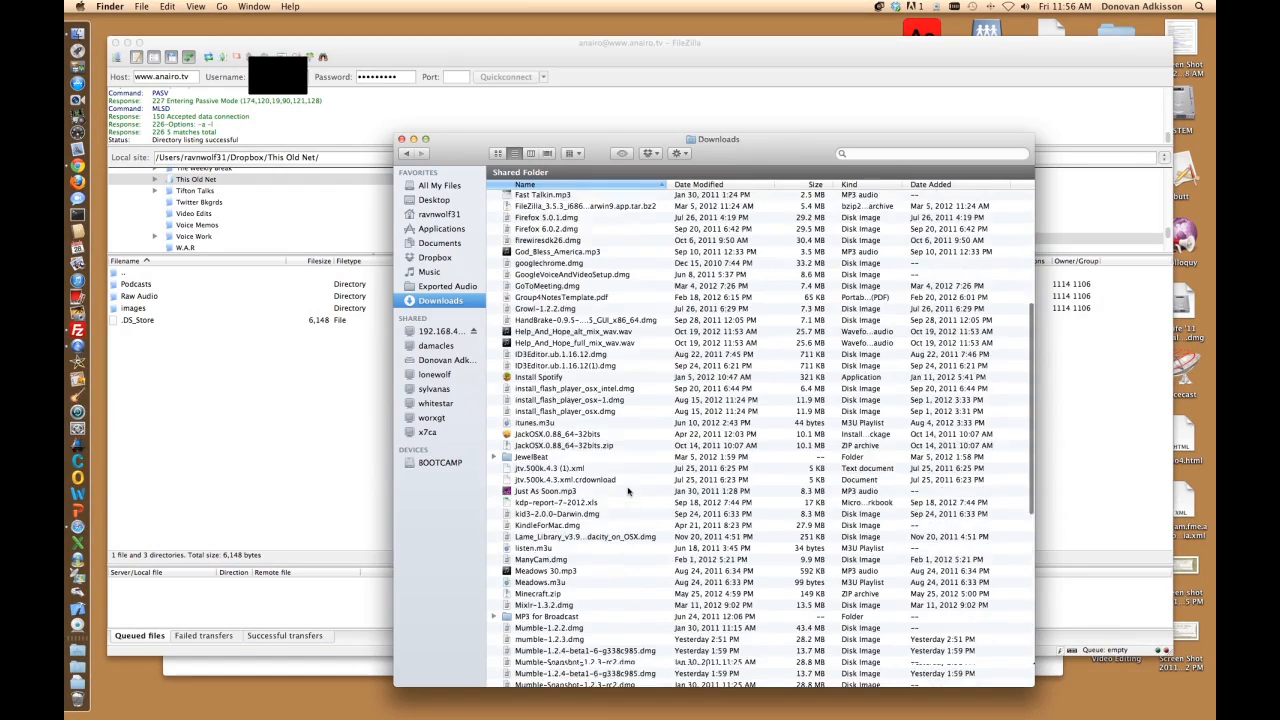
pyautogui.scroll(-8, 628, 490)
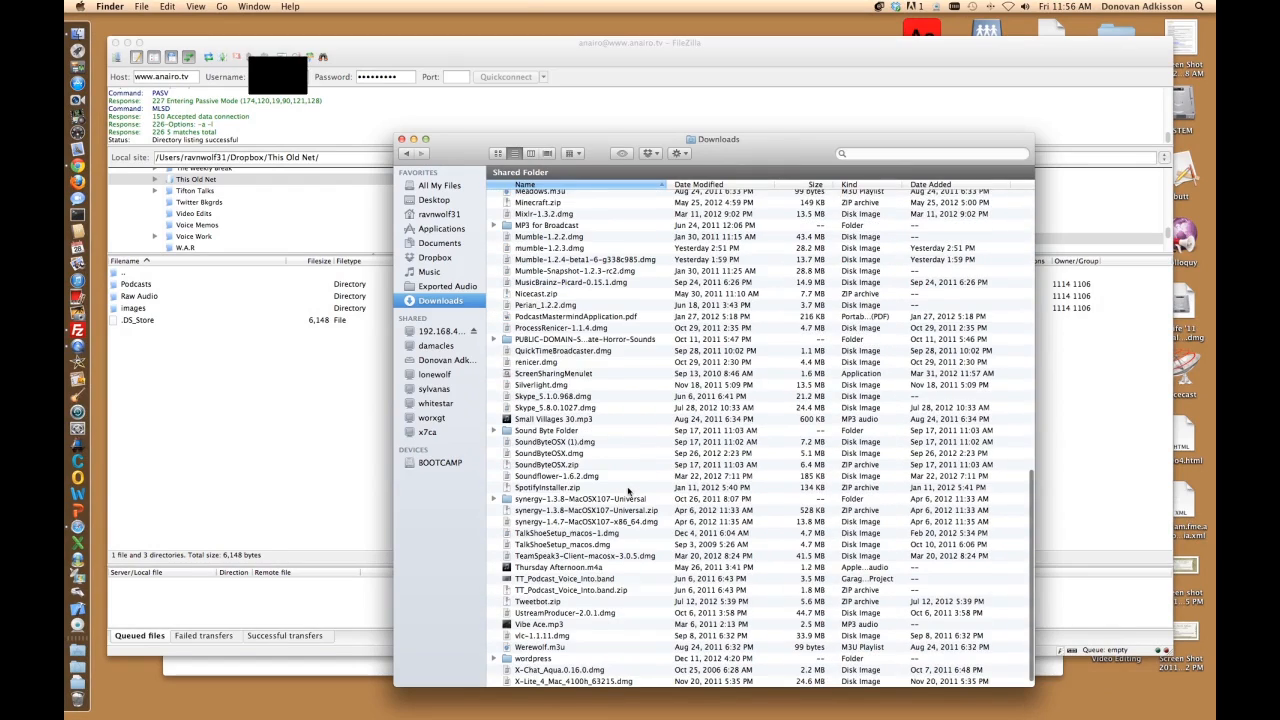
pyautogui.scroll(-1, 628, 490)
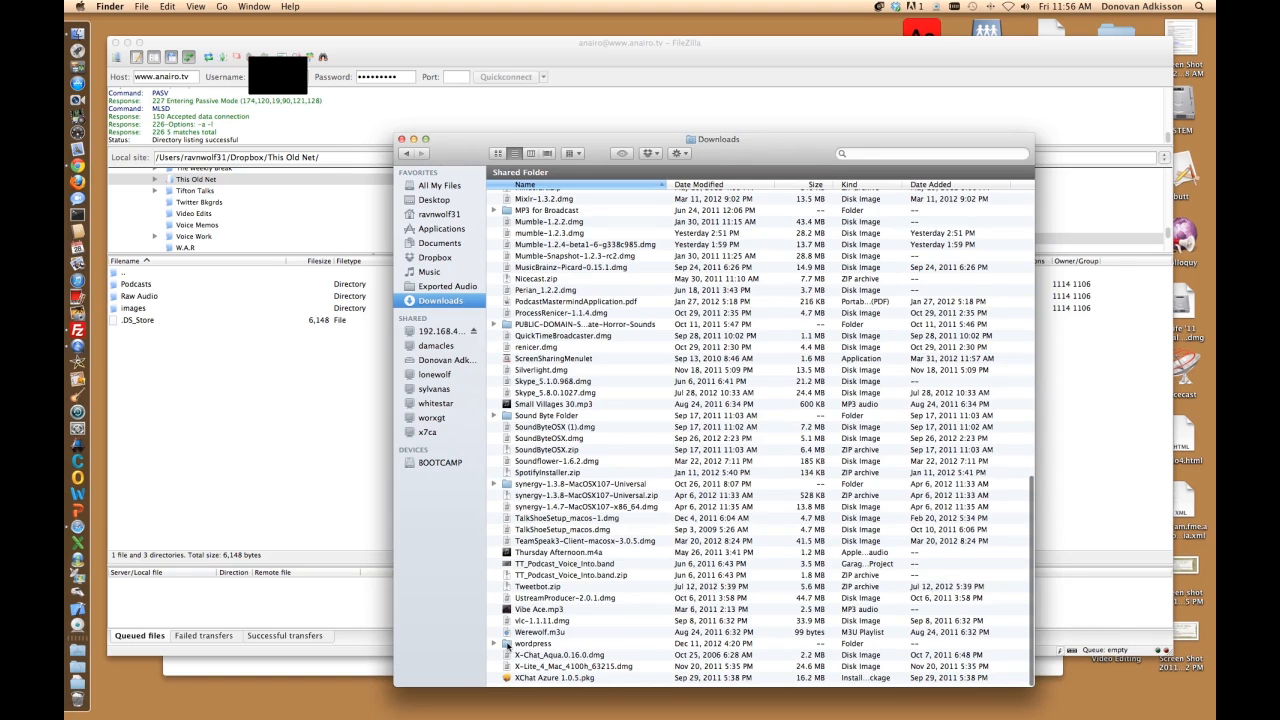
pyautogui.click(520, 645)
pyautogui.scroll(1, 700, 430)
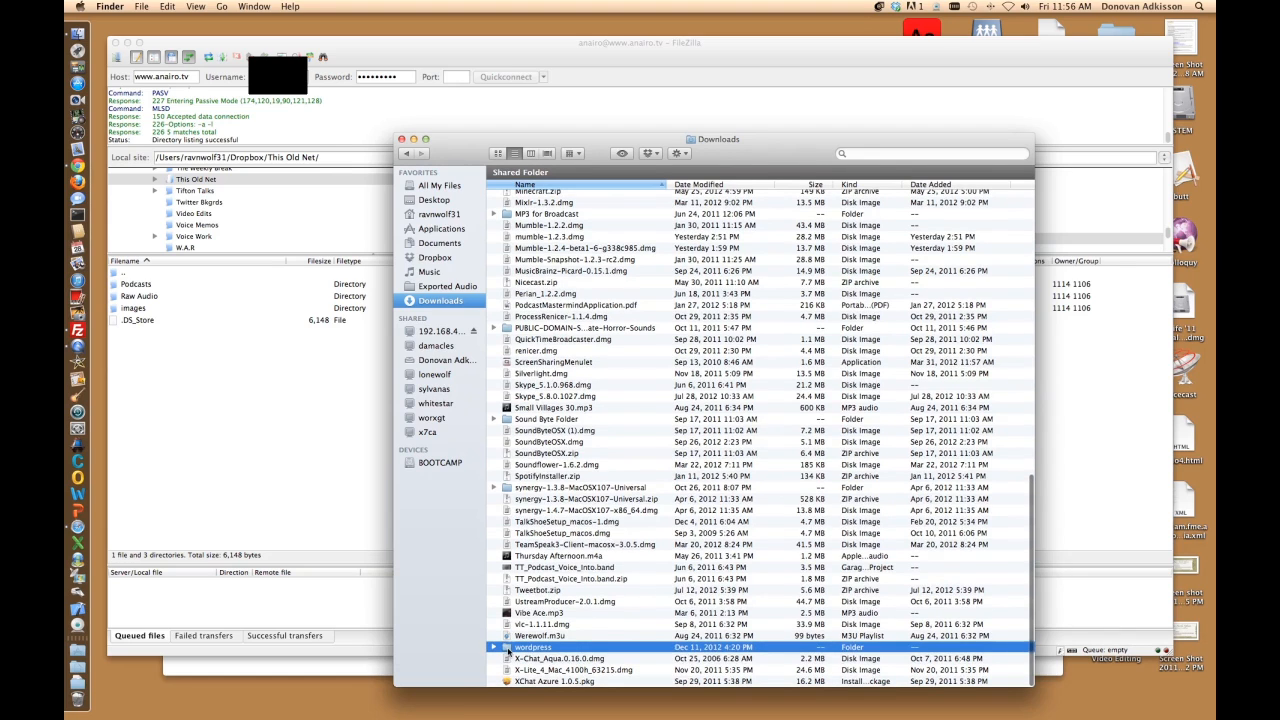
pyautogui.doubleClick(507, 647)
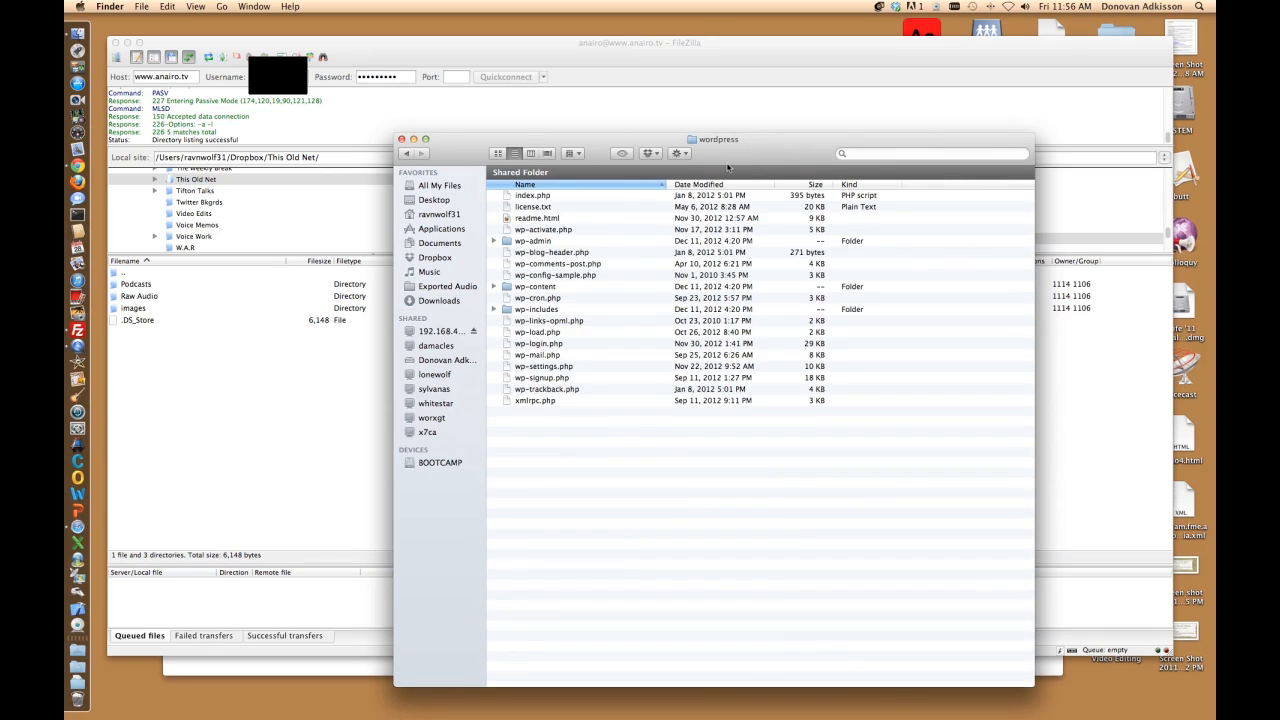
# Step: Duplicate wp-config-sample.php and rename the copy to wp-config.php
pyautogui.click(541, 278)
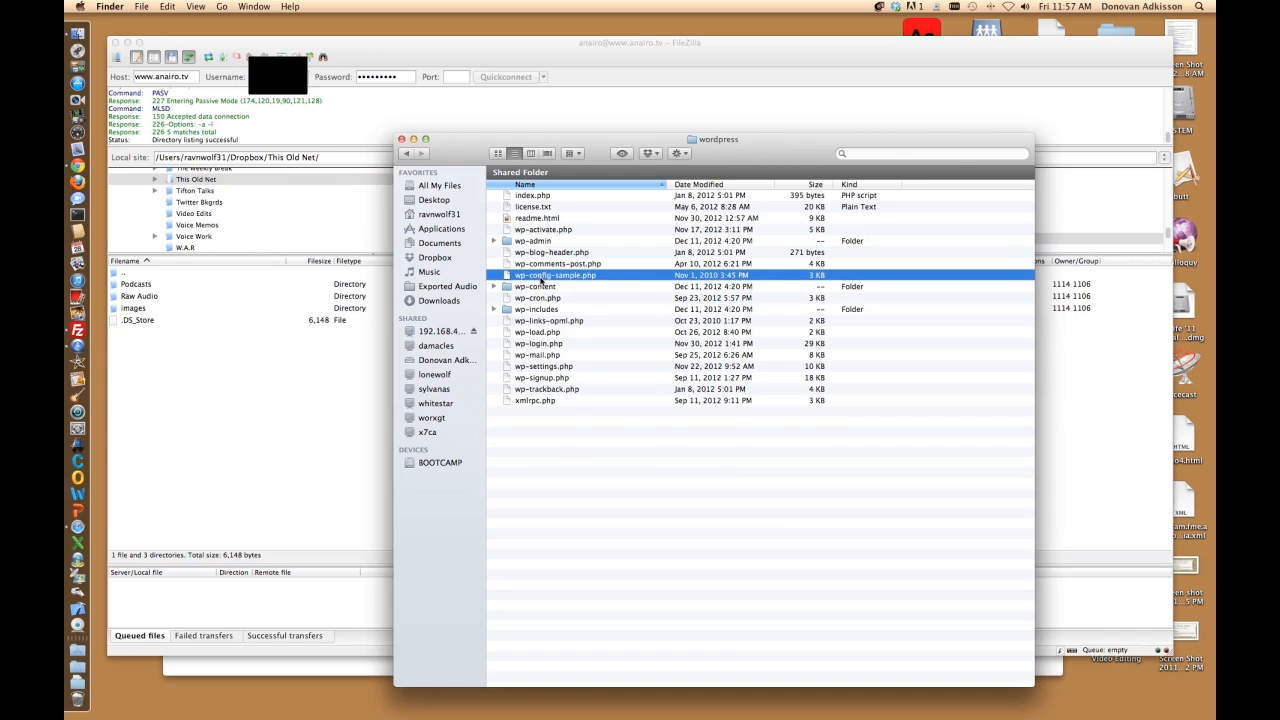
pyautogui.rightClick(541, 281)
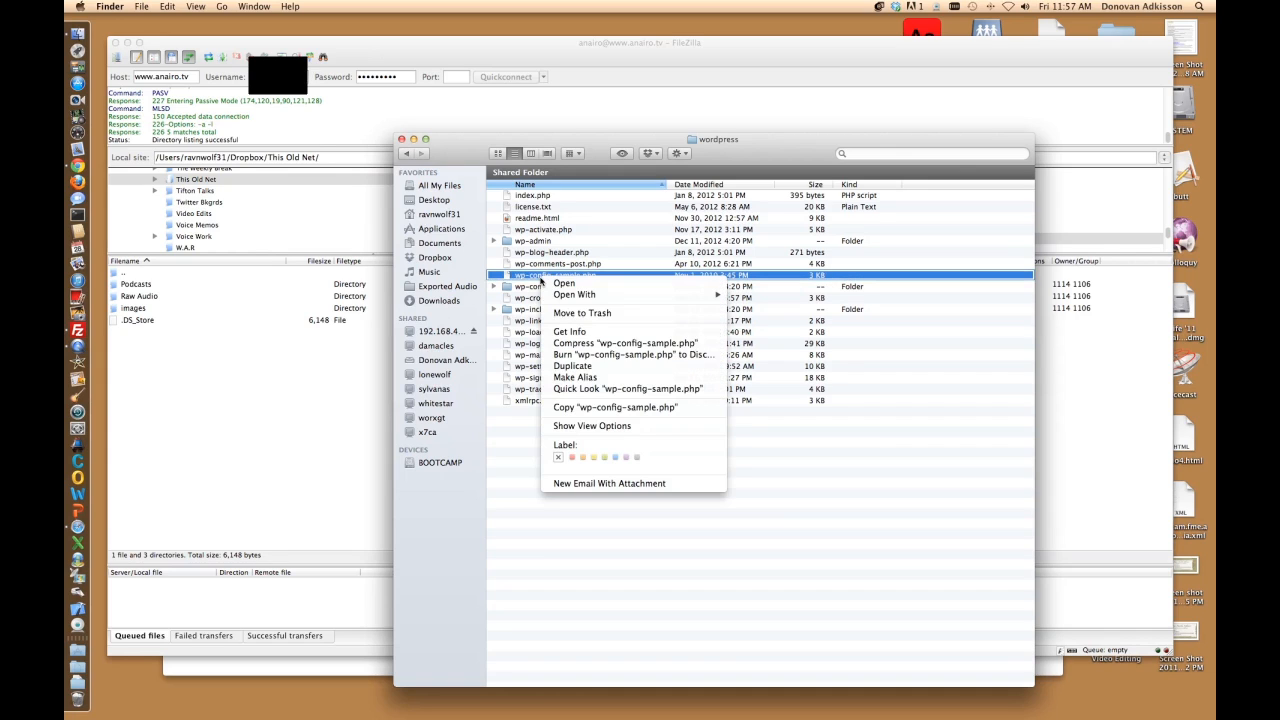
pyautogui.click(597, 407)
pyautogui.rightClick(551, 440)
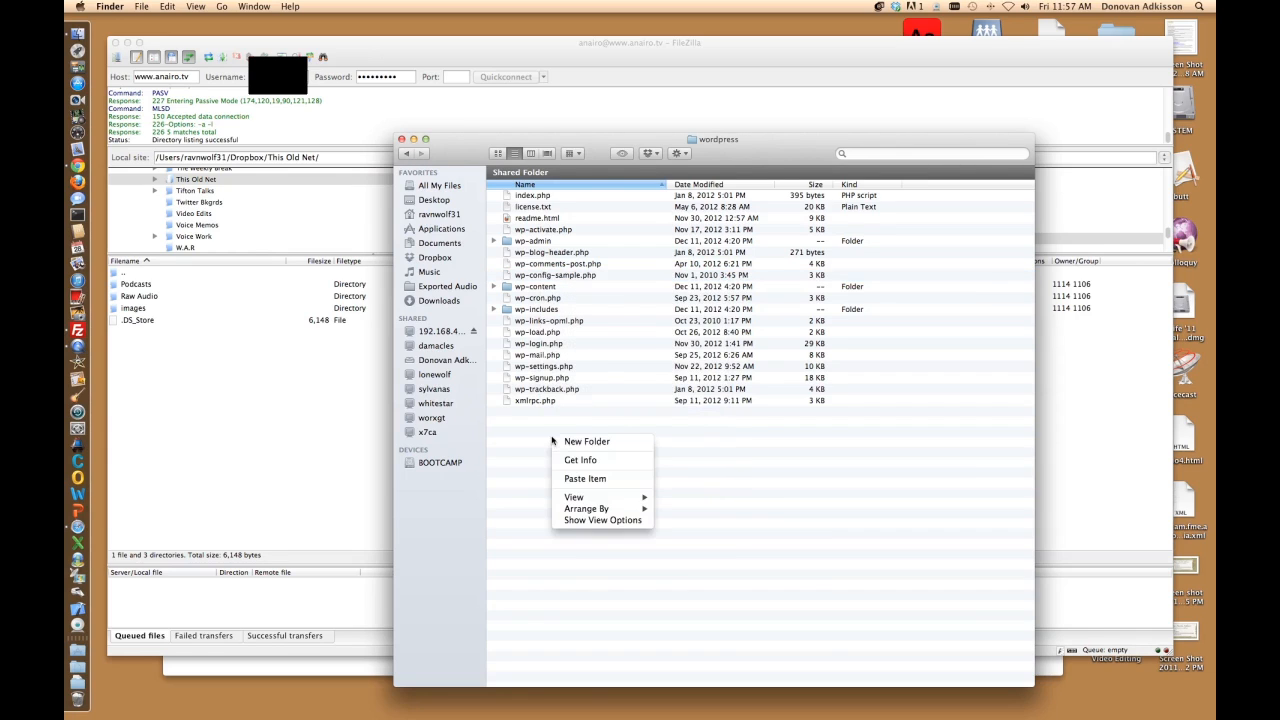
pyautogui.click(567, 480)
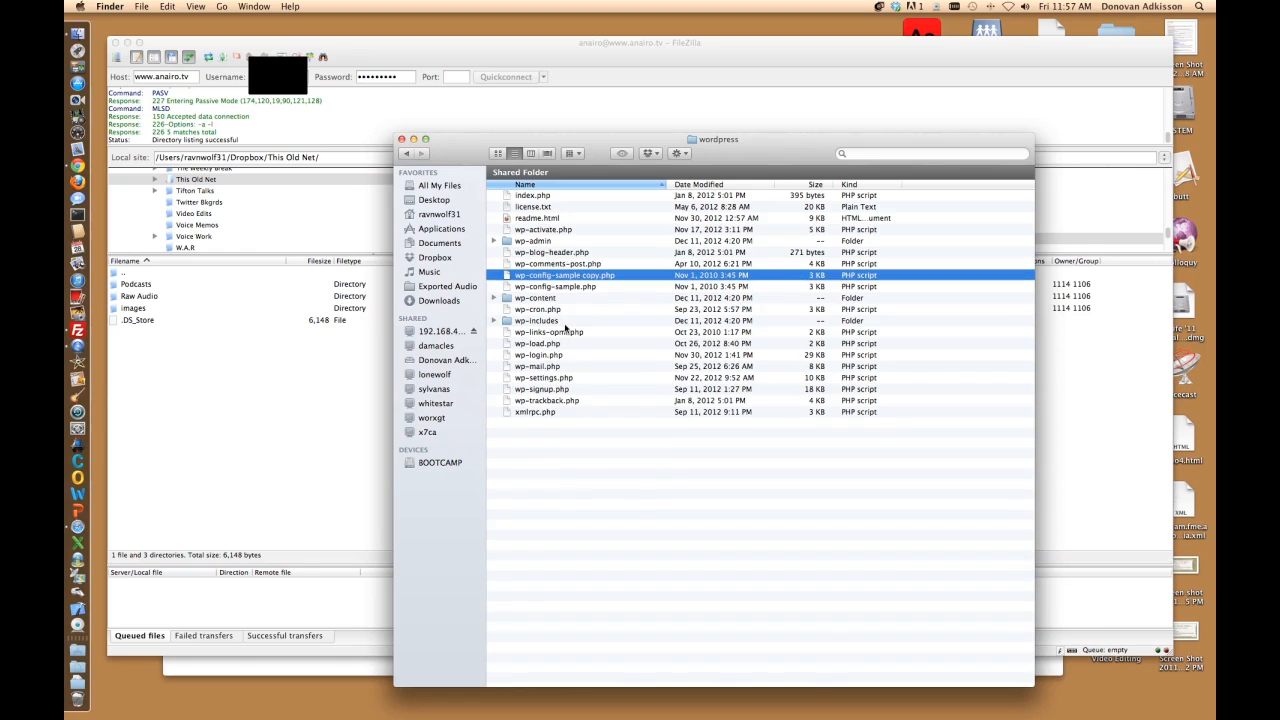
pyautogui.rightClick(552, 277)
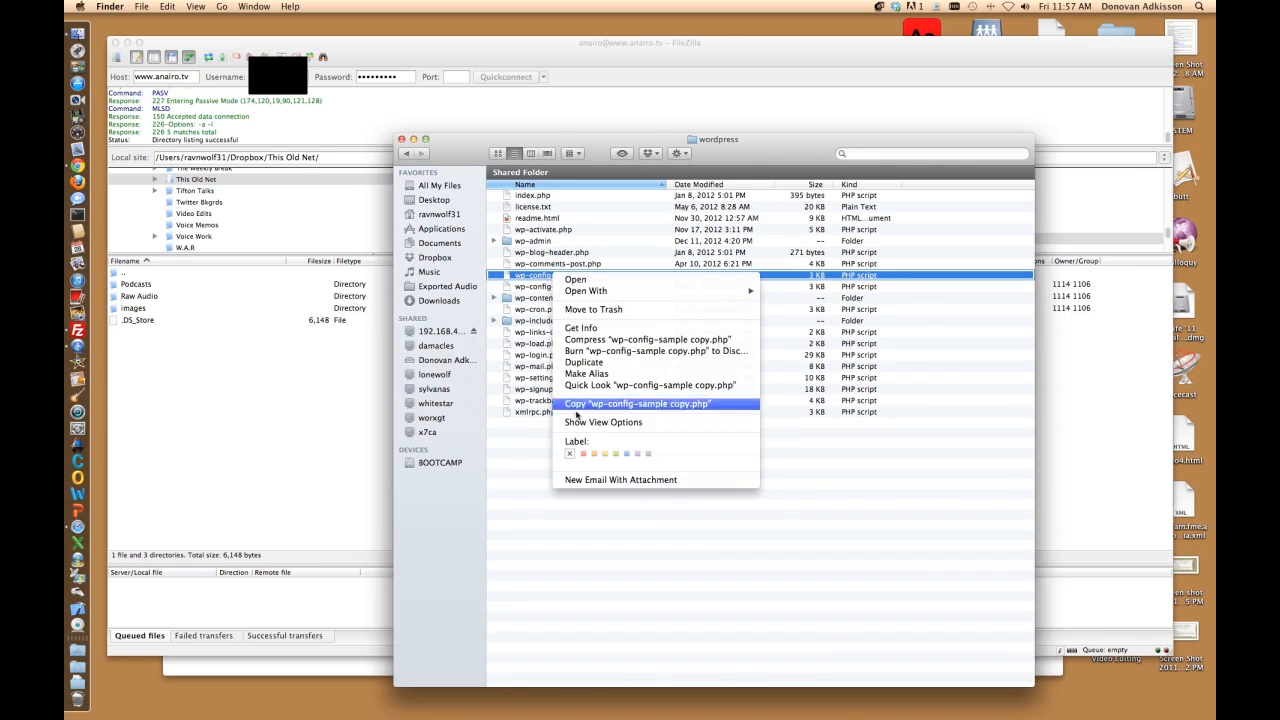
pyautogui.click(528, 277)
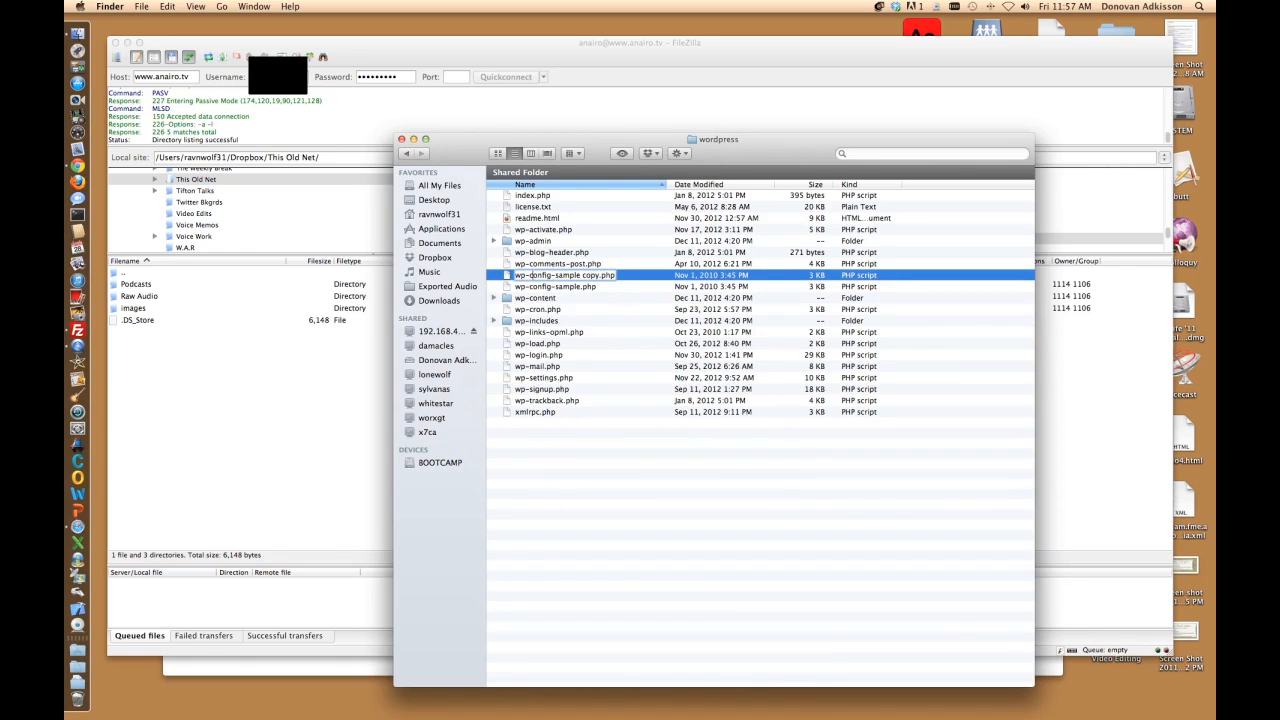
pyautogui.press('Delete')
pyautogui.press('Delete')
pyautogui.press('Delete')
pyautogui.press('Delete')
pyautogui.press('Delete')
pyautogui.press('Delete')
pyautogui.press('Delete')
pyautogui.press('Delete')
pyautogui.press('Delete')
pyautogui.press('Delete')
pyautogui.press('Delete')
pyautogui.press('Delete')
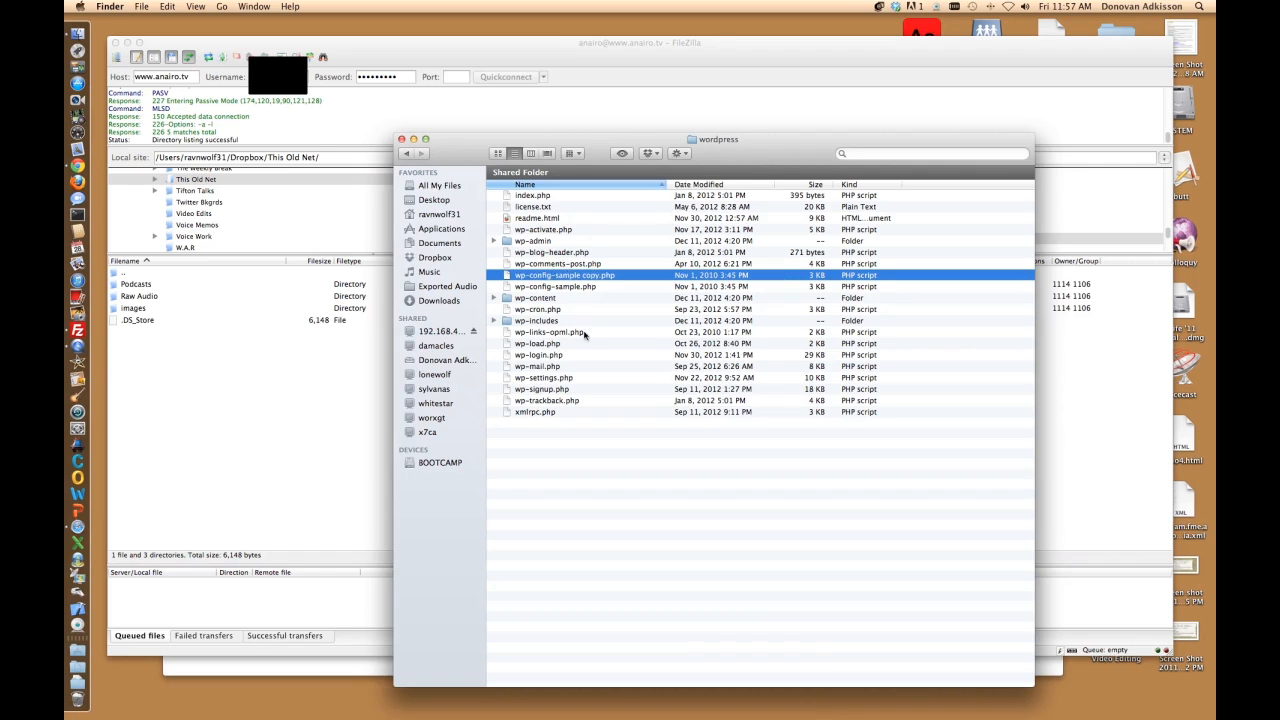
pyautogui.press('Return')
# Step: Open wp-config.php in TextEdit
pyautogui.rightClick(540, 289)
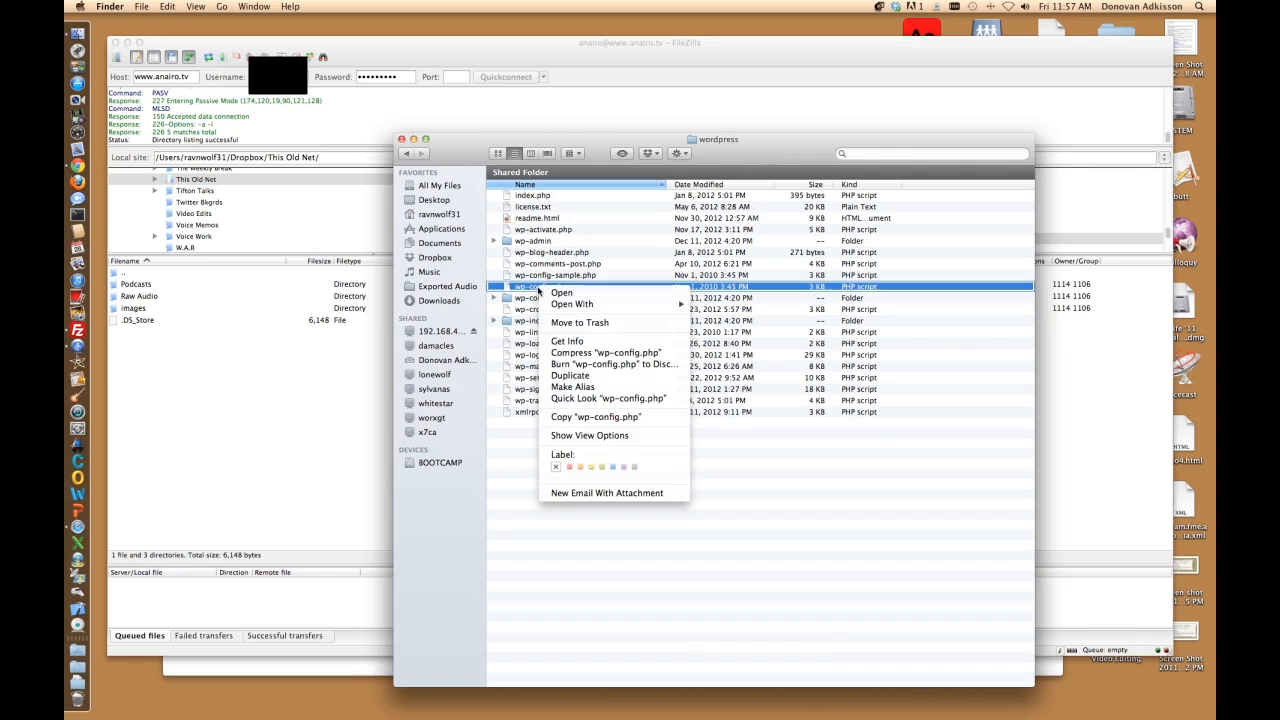
pyautogui.moveTo(577, 306)
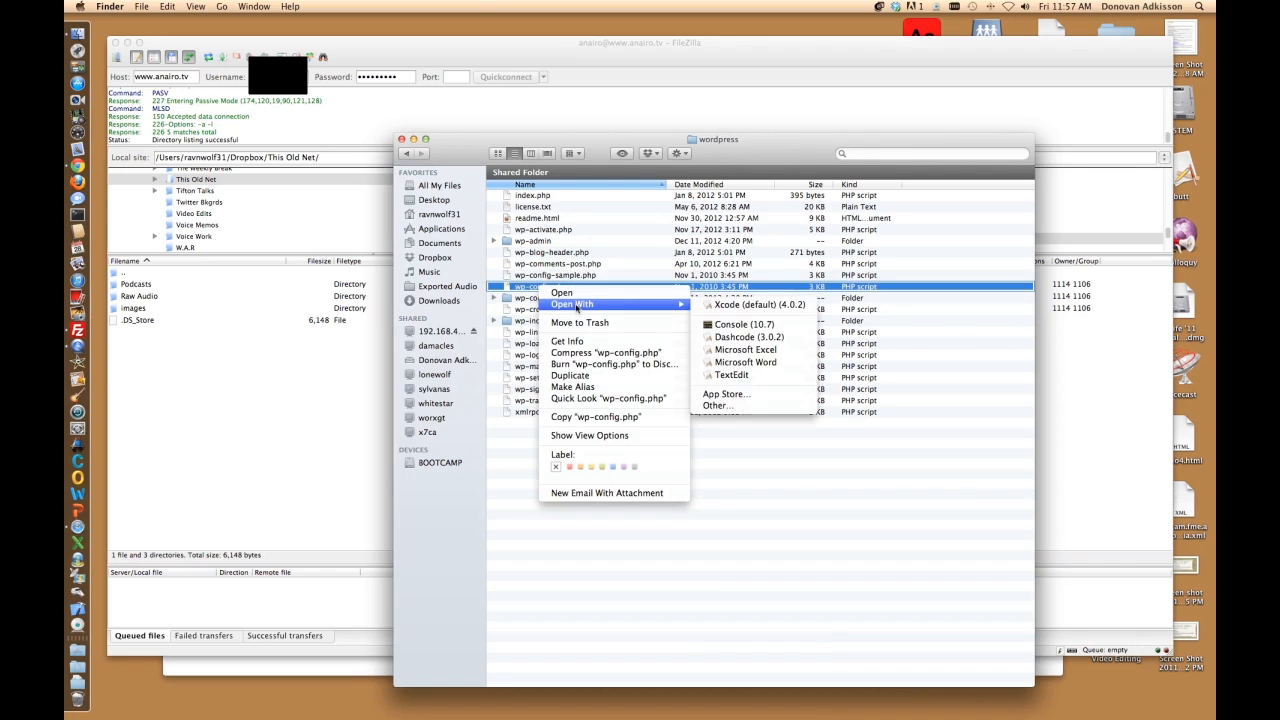
pyautogui.click(731, 375)
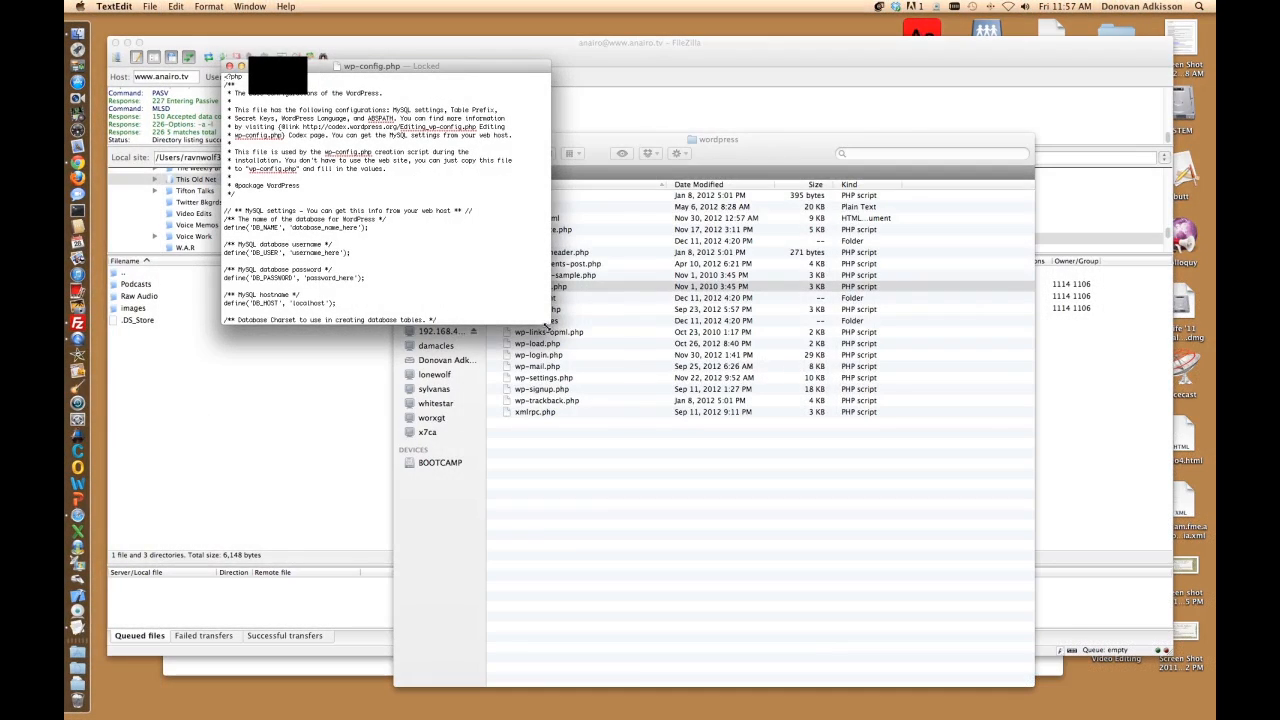
# Step: Enlarge and reposition the wp-config.php window, then scroll through its MySQL settings
pyautogui.moveTo(547, 323); pyautogui.dragTo(681, 565)
pyautogui.moveTo(366, 66); pyautogui.dragTo(448, 78)
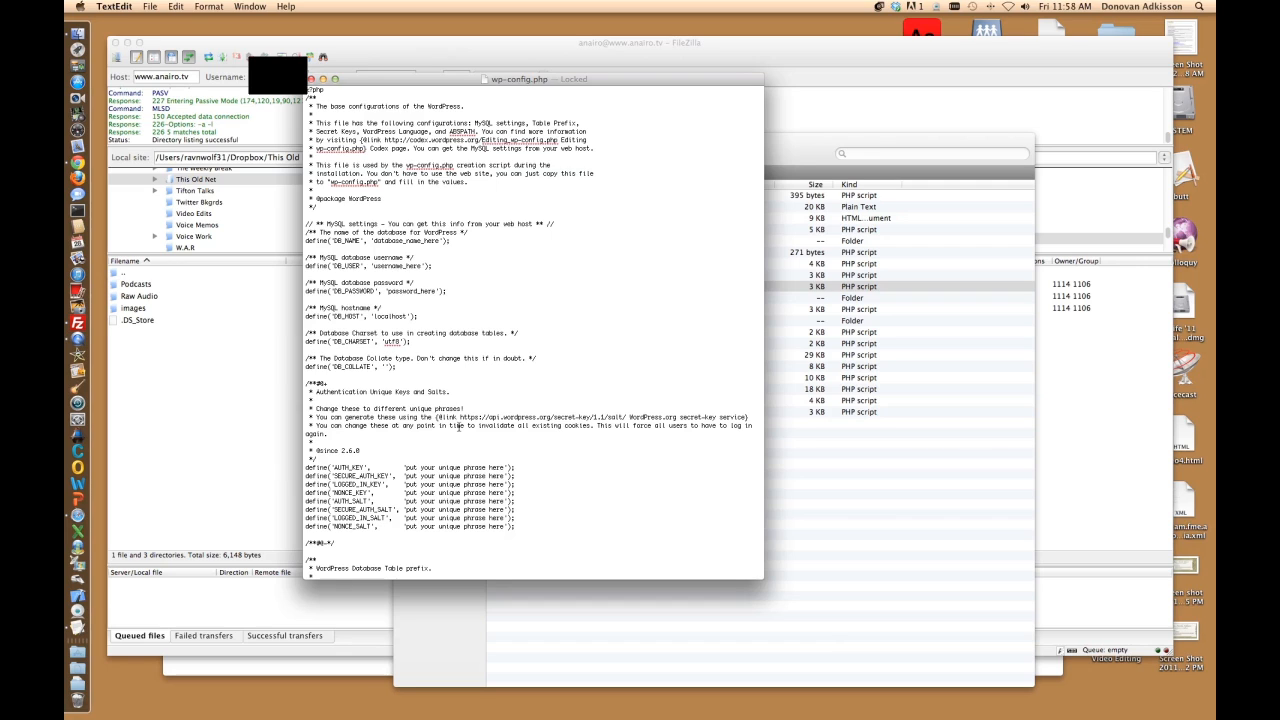
pyautogui.scroll(-3, 459, 426)
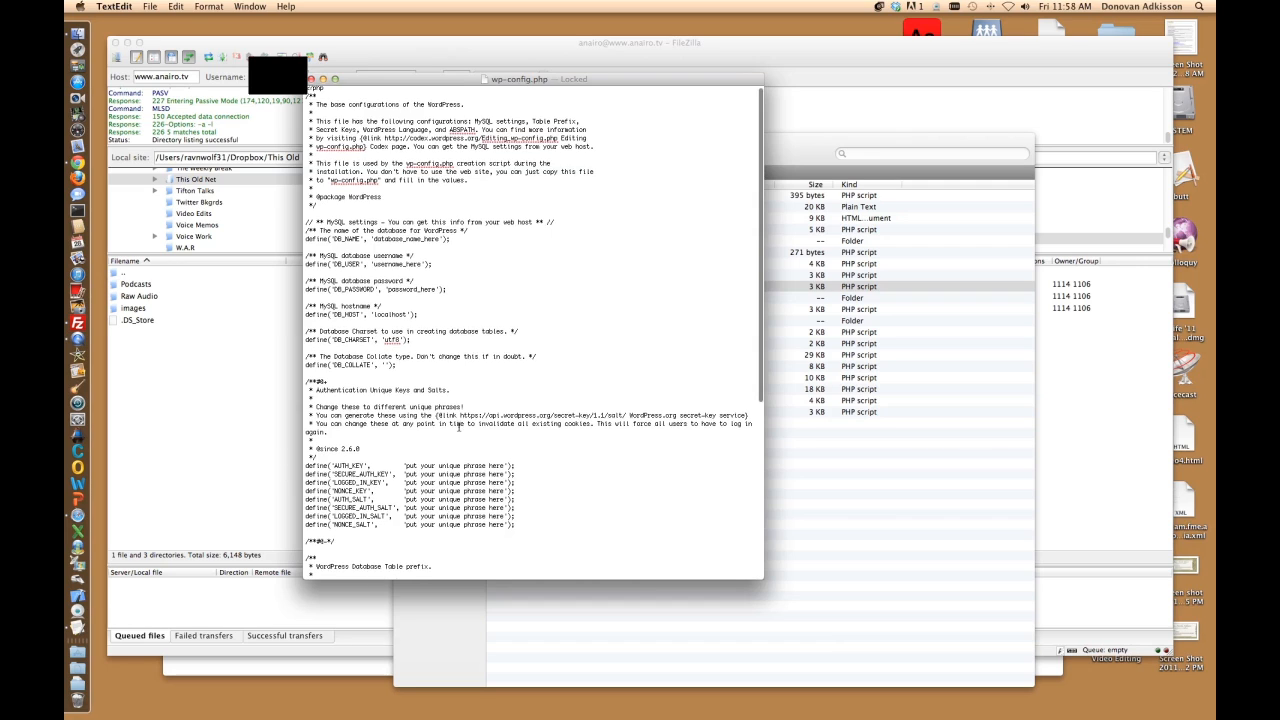
pyautogui.scroll(3, 459, 426)
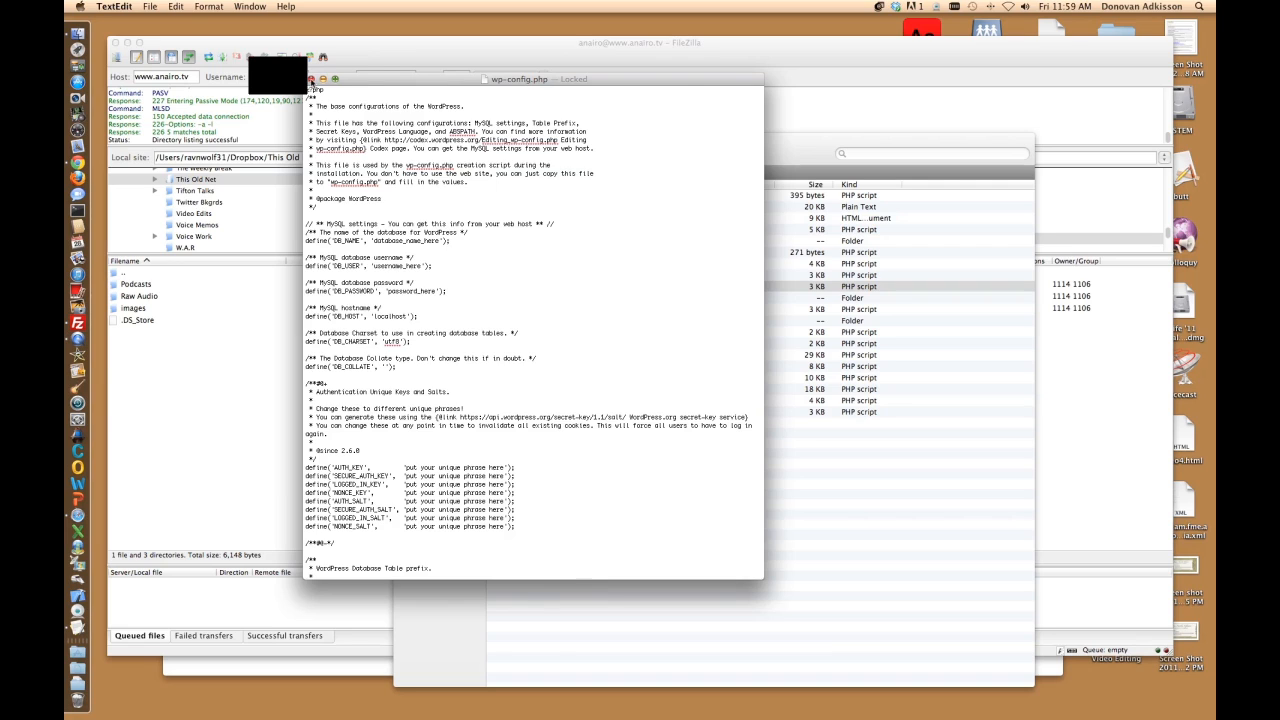
# Step: Close wp-config.php, select every file from index.php to xmlrpc.php, and return to FileZilla
pyautogui.click(311, 79)
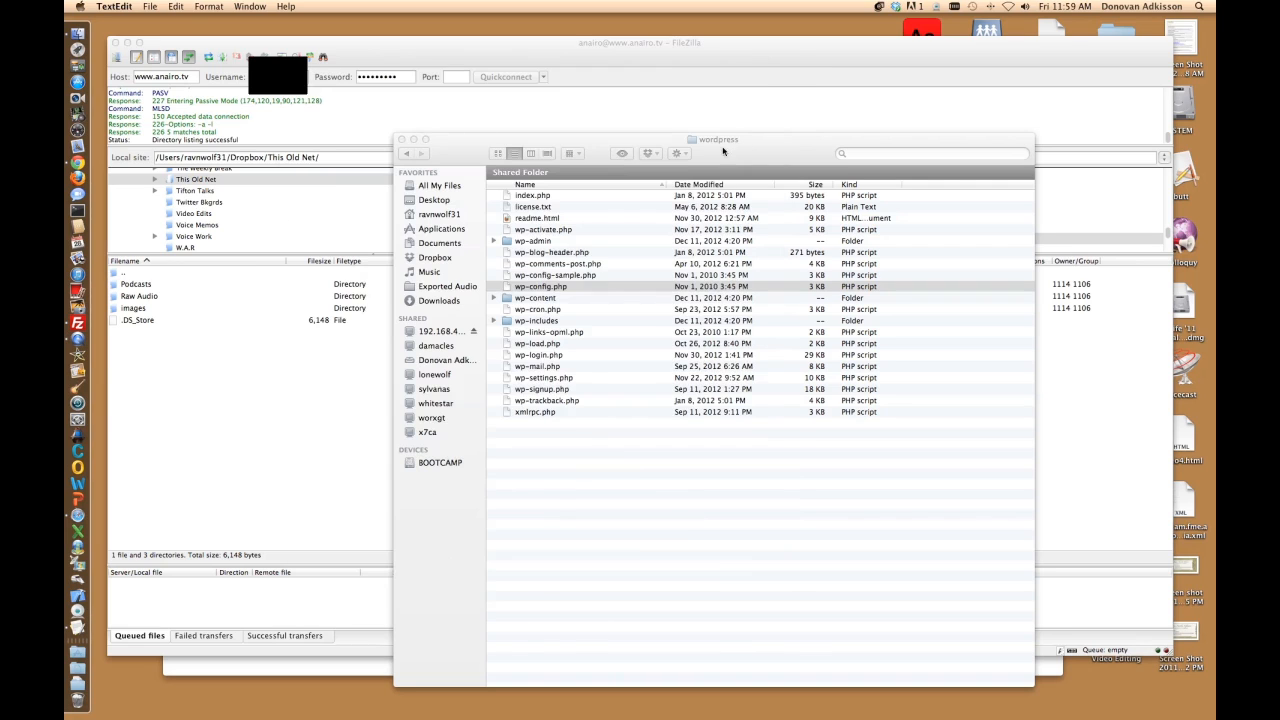
pyautogui.moveTo(725, 150); pyautogui.dragTo(413, 153)
pyautogui.click(229, 199)
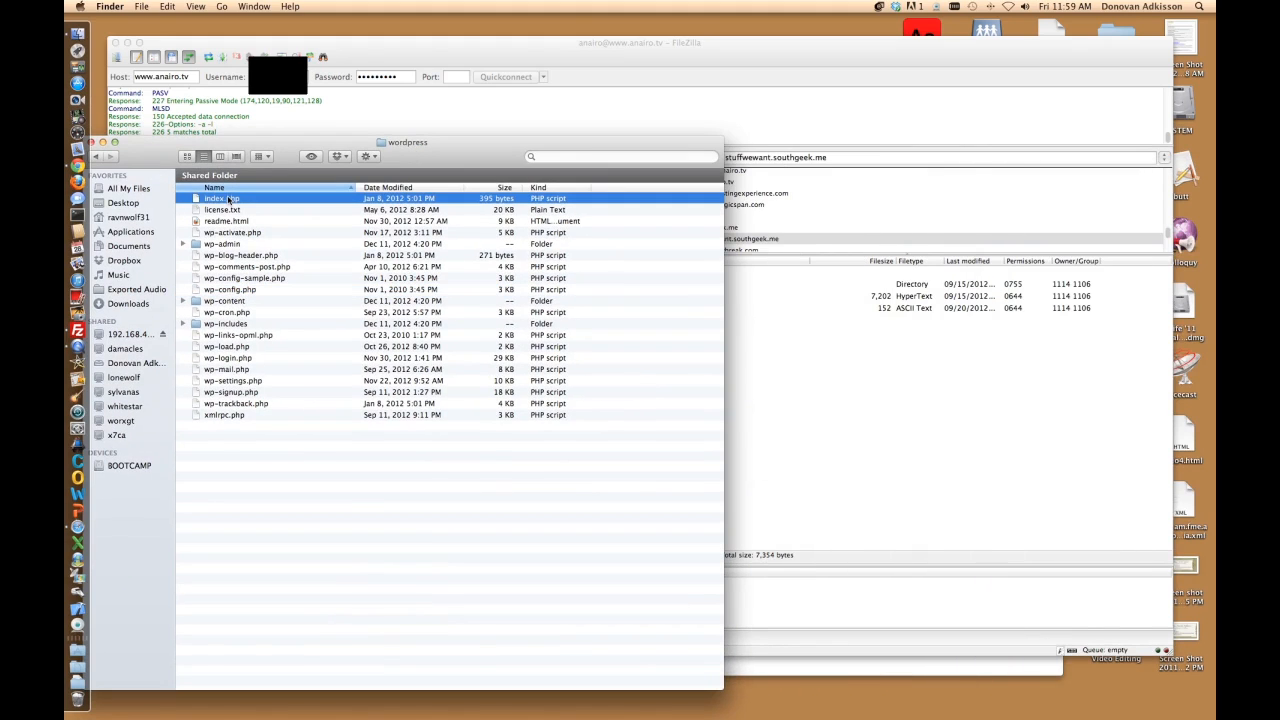
pyautogui.keyDown('shift'); pyautogui.click(210, 415); pyautogui.keyUp('shift')
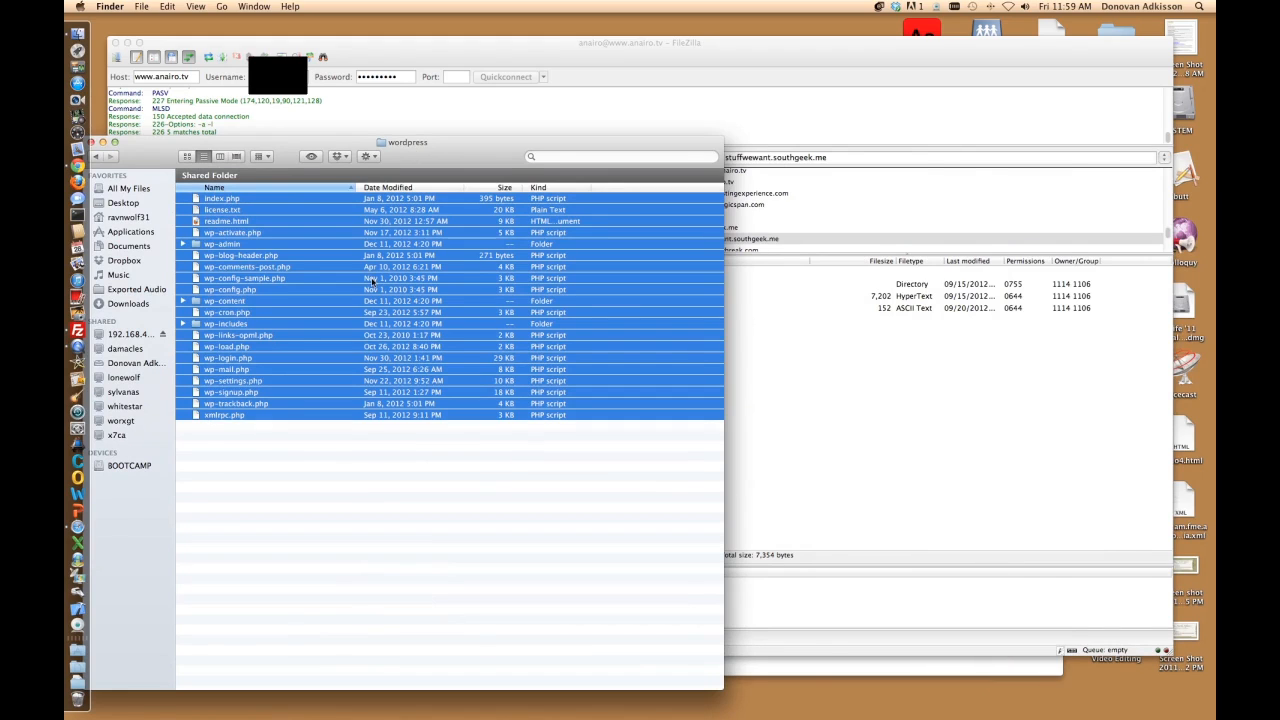
pyautogui.moveTo(436, 167); pyautogui.dragTo(455, 154)
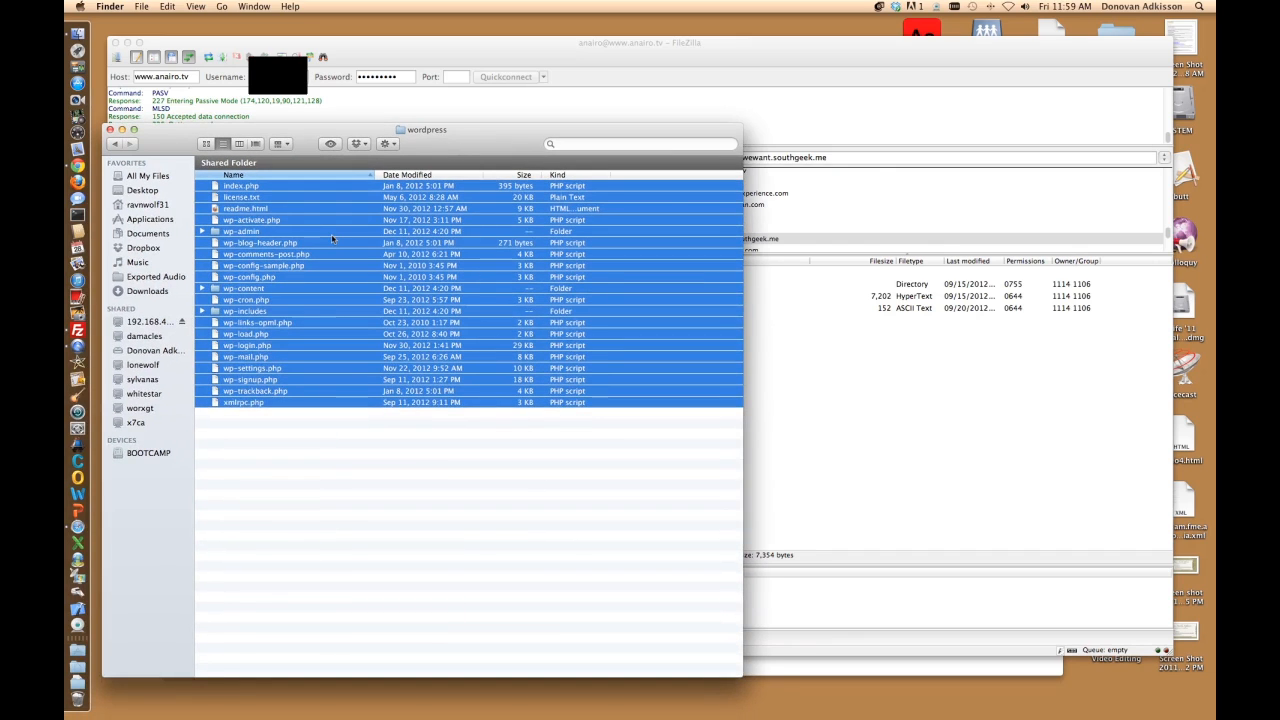
pyautogui.click(752, 480)
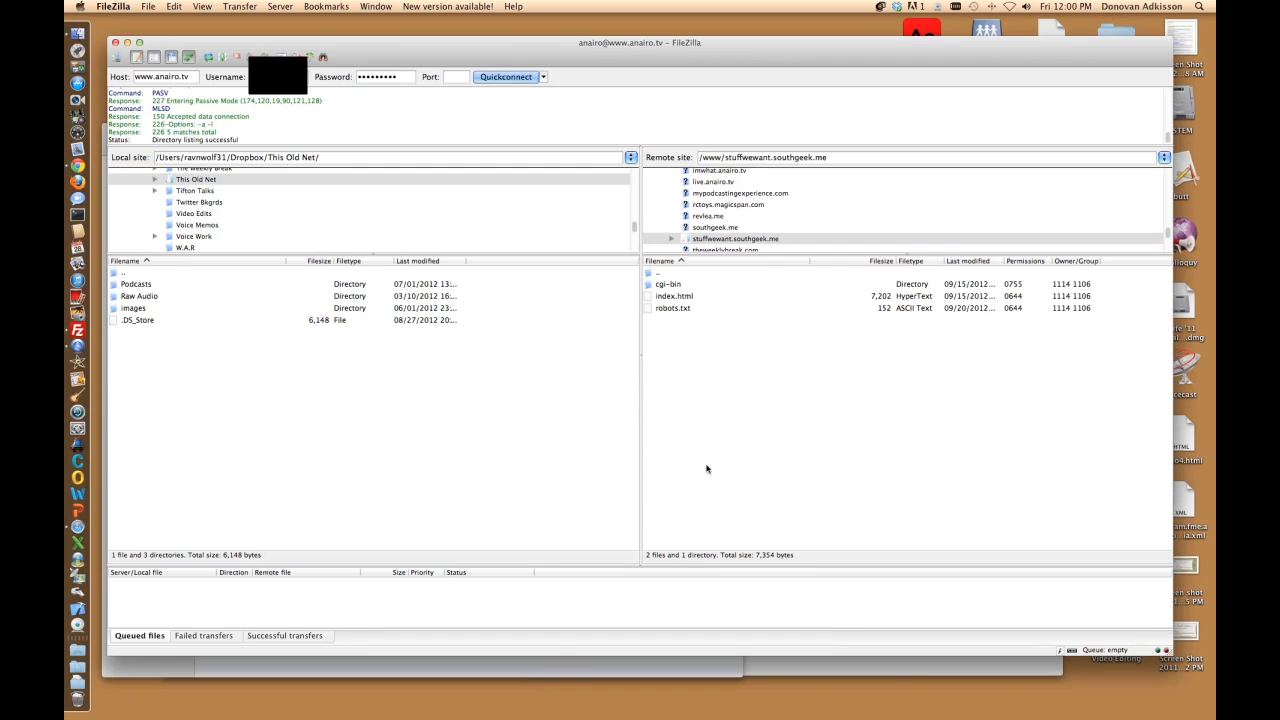
# Step: Take Finder back to the Downloads folder, then bring FileZilla forward again
pyautogui.click(365, 664)
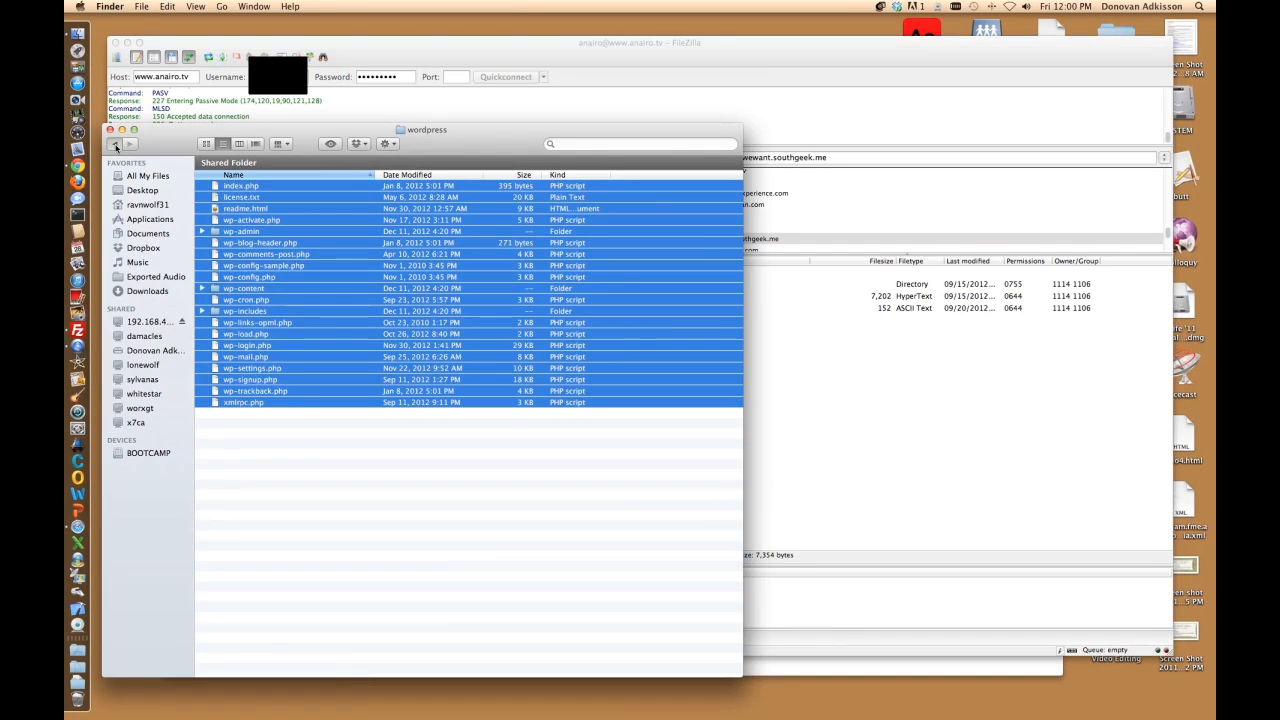
pyautogui.press('super+[')
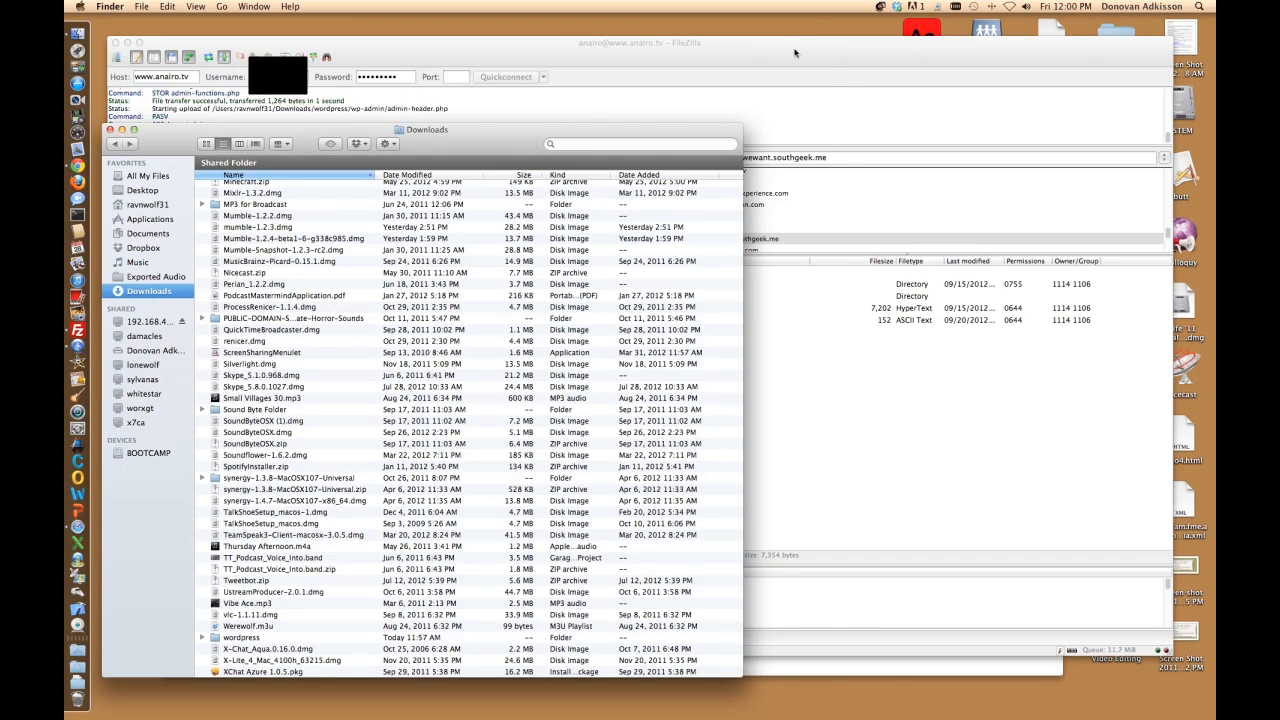
pyautogui.click(795, 52)
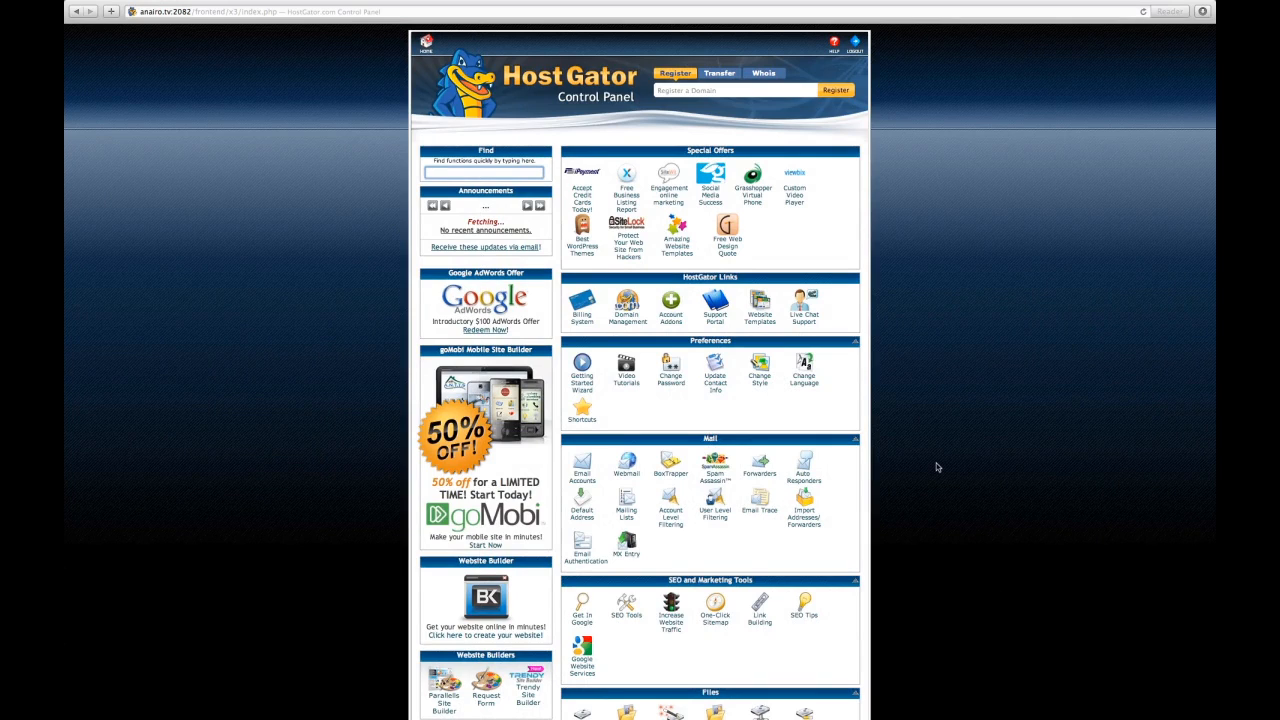
# Step: Go to the MySQL Databases page from cPanel's Databases section
pyautogui.scroll(-5, 950, 472)
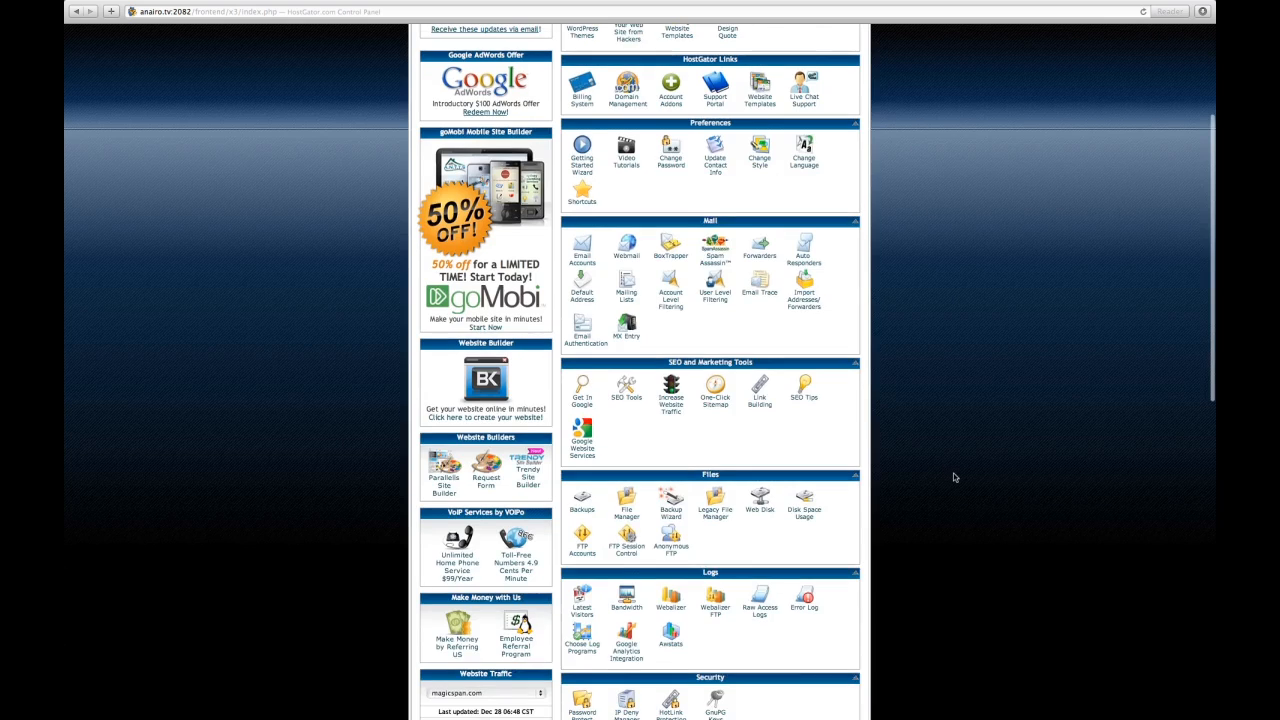
pyautogui.scroll(-6, 955, 478)
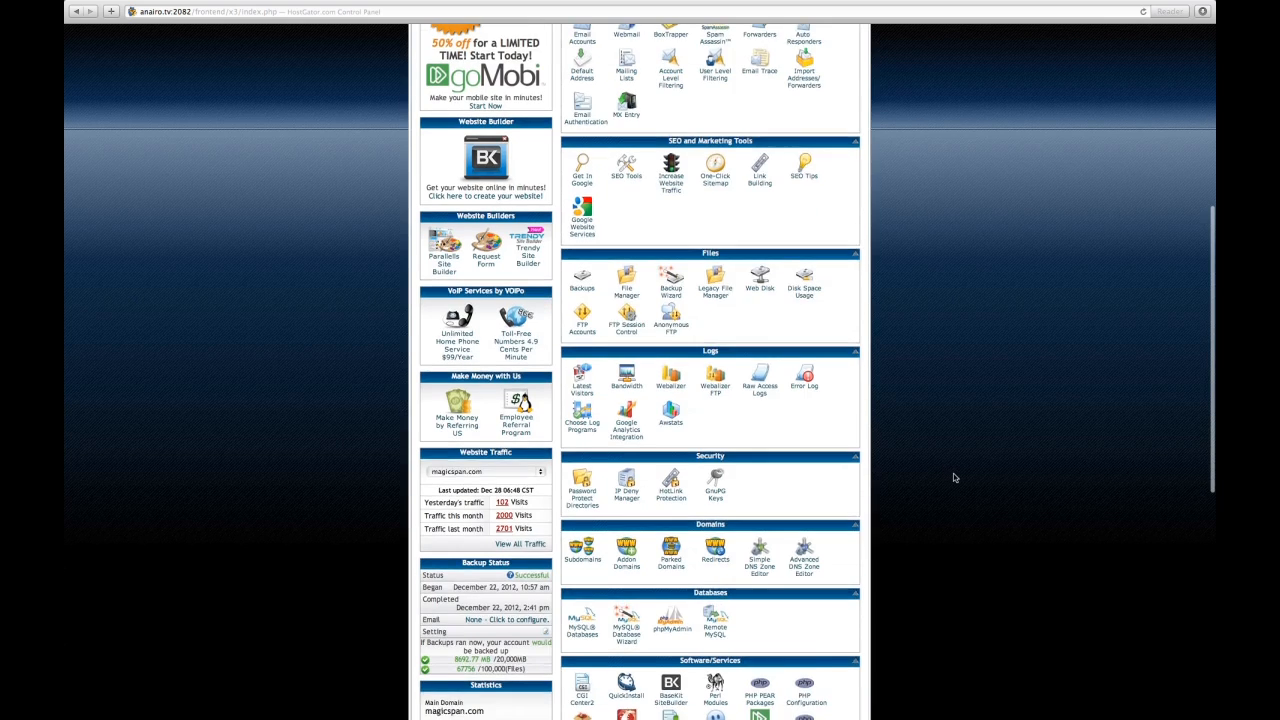
pyautogui.scroll(-2, 953, 478)
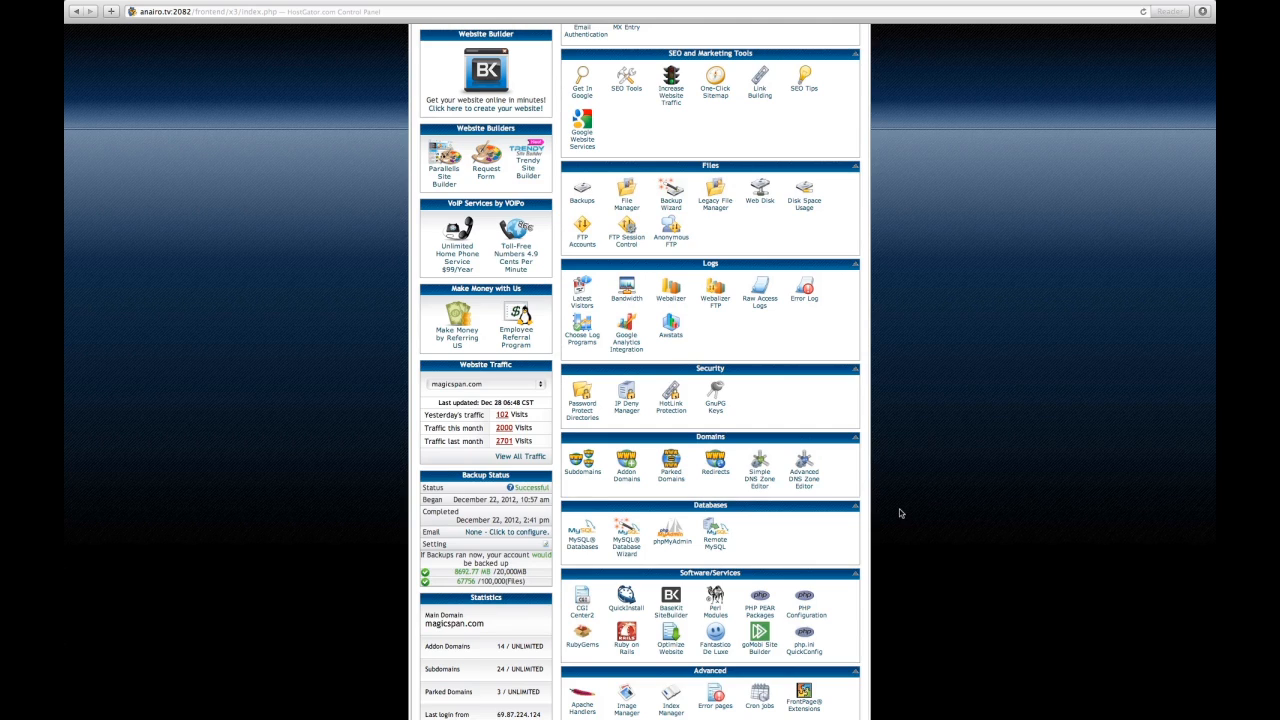
pyautogui.click(582, 538)
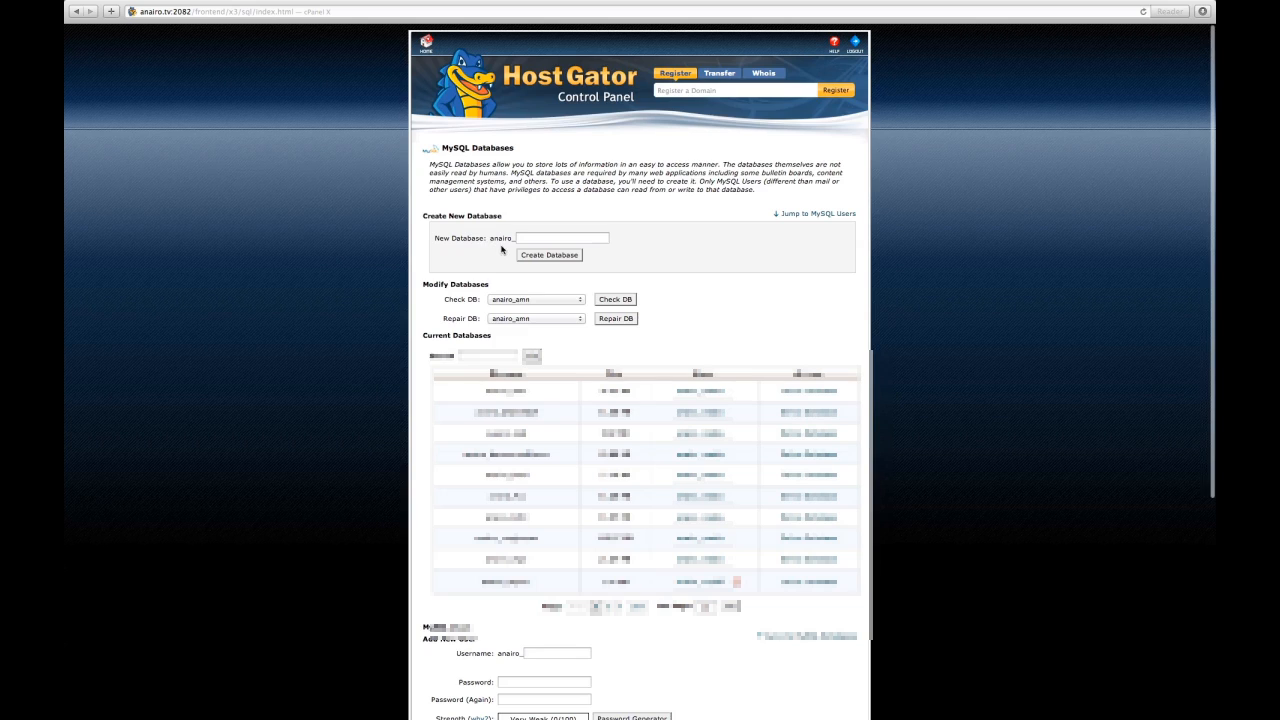
# Step: Create a MySQL database named testdb and return to the MySQL Databases page
pyautogui.click(530, 240)
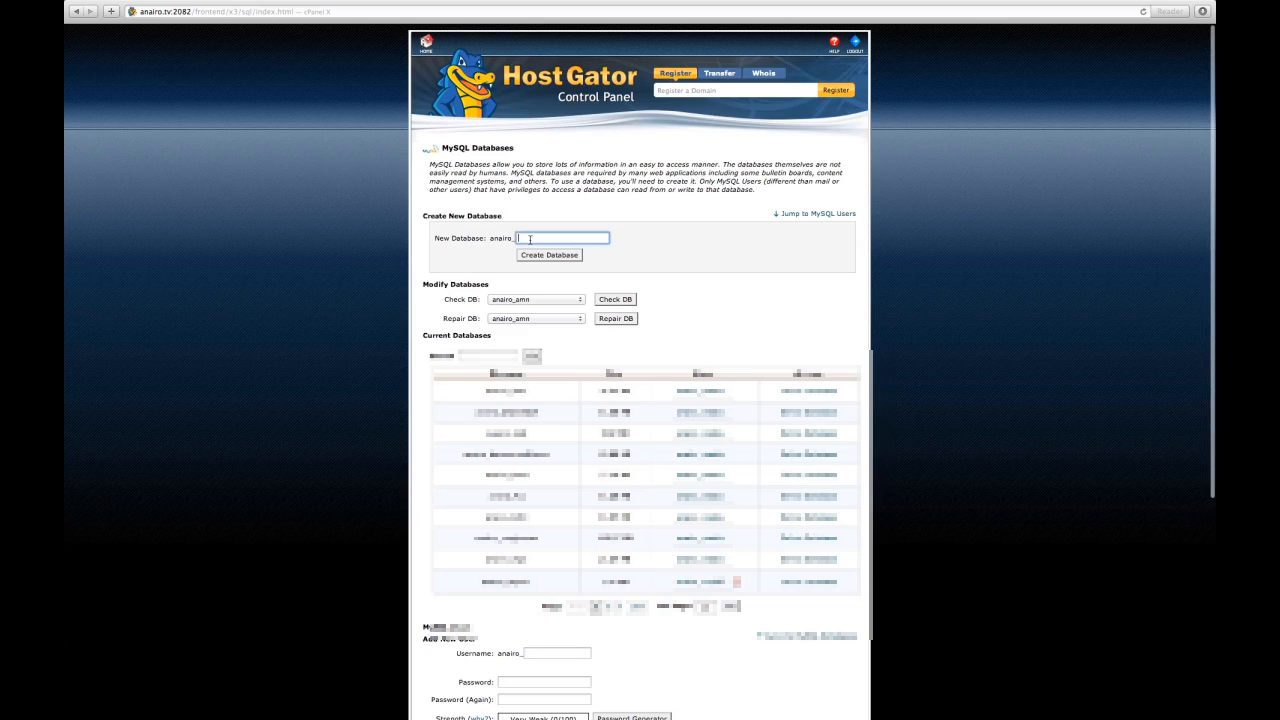
pyautogui.write('testdb')
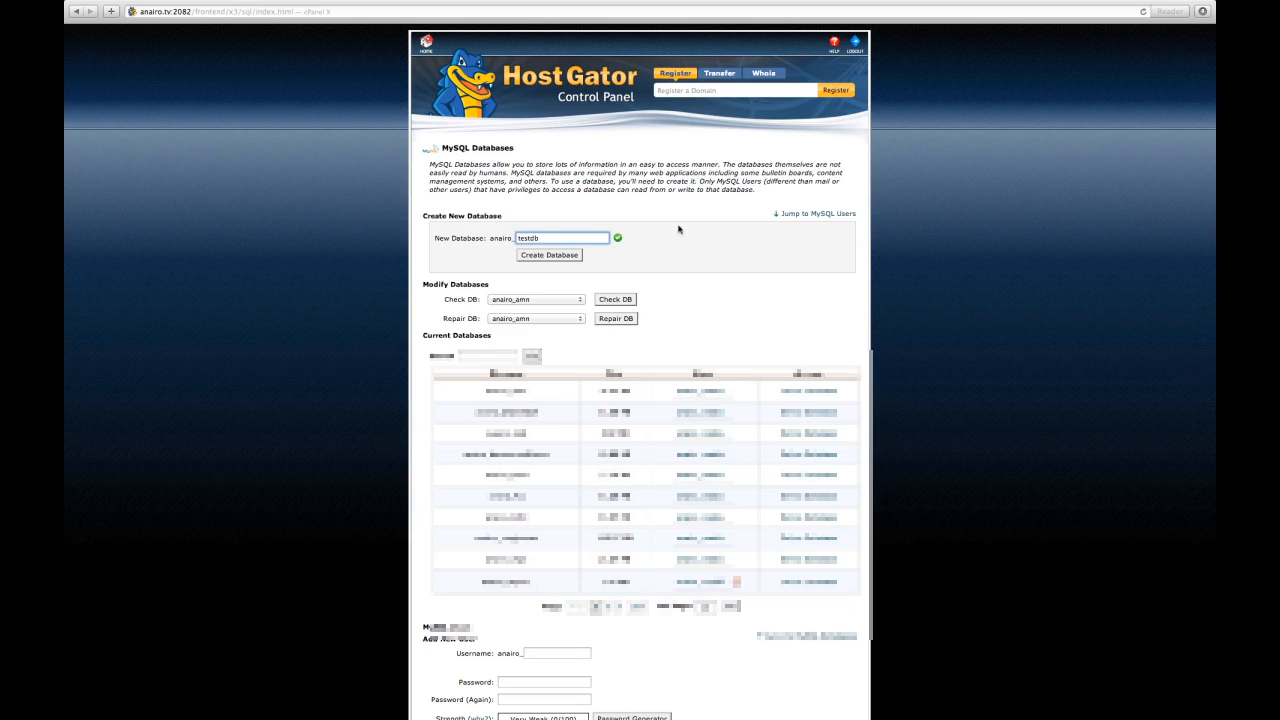
pyautogui.click(552, 256)
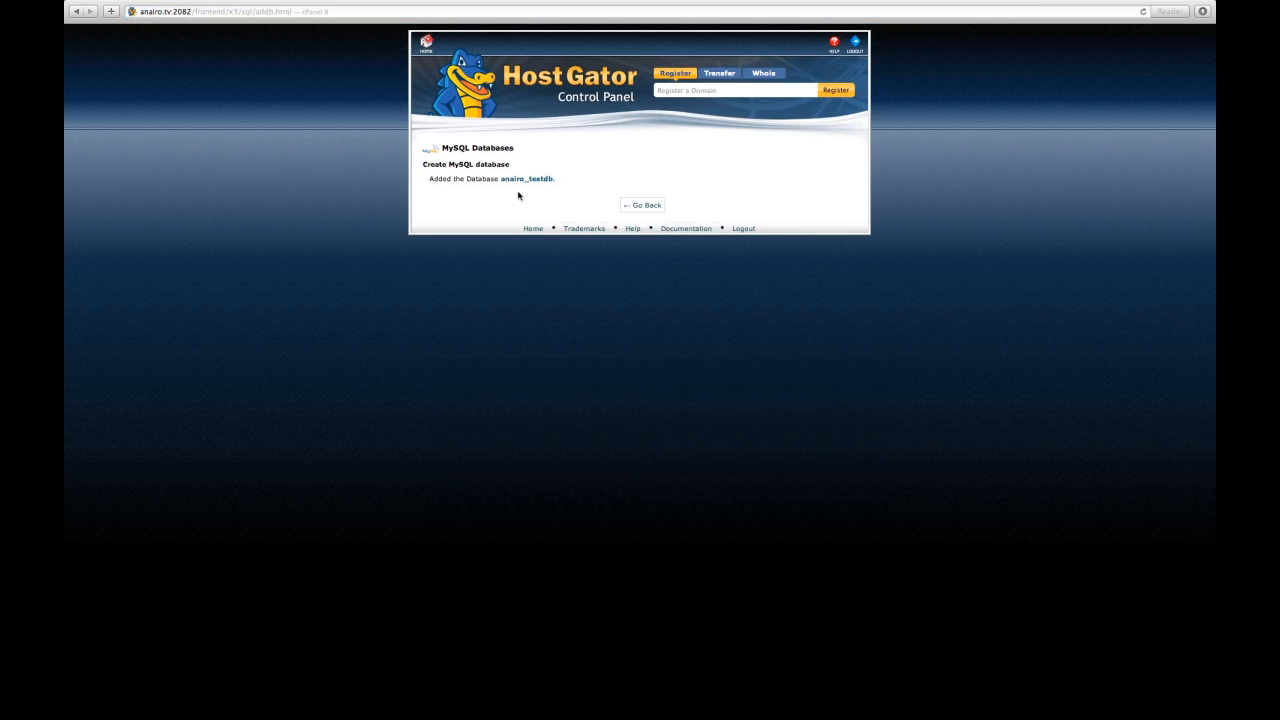
pyautogui.click(632, 212)
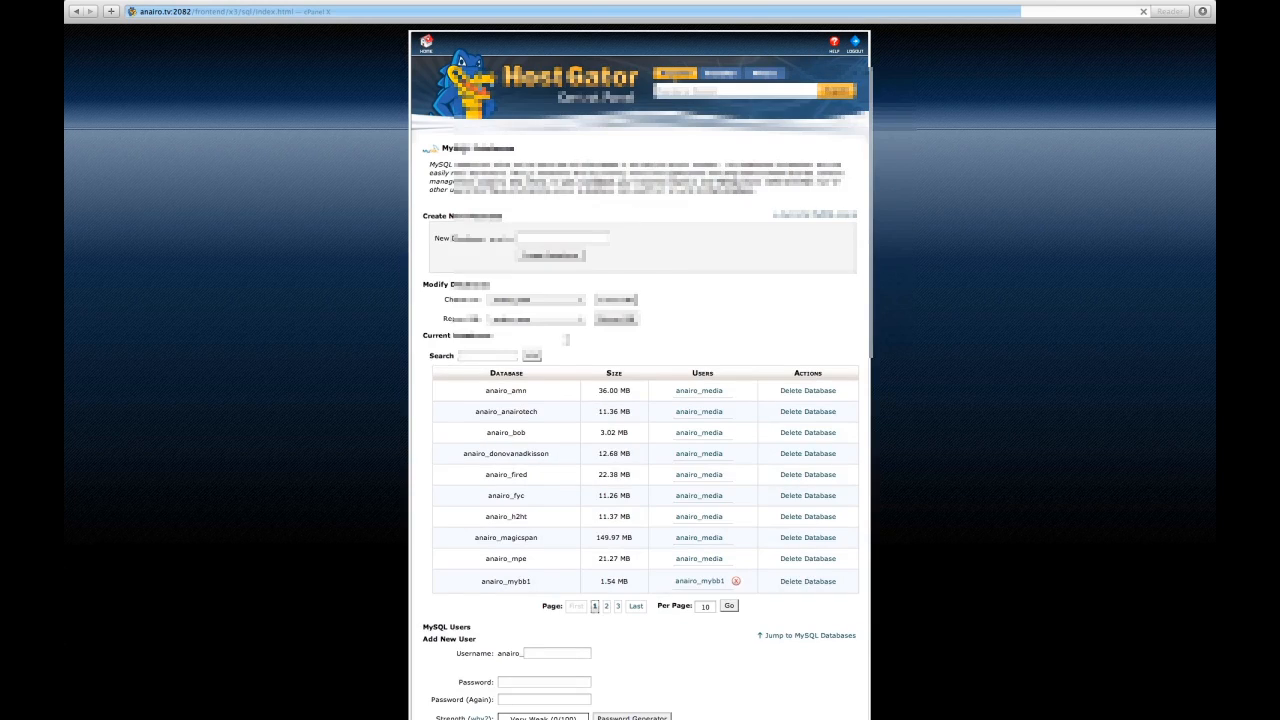
# Step: Create MySQL user testdb with its password entered and confirmed
pyautogui.scroll(-5, 446, 451)
pyautogui.scroll(-1, 446, 451)
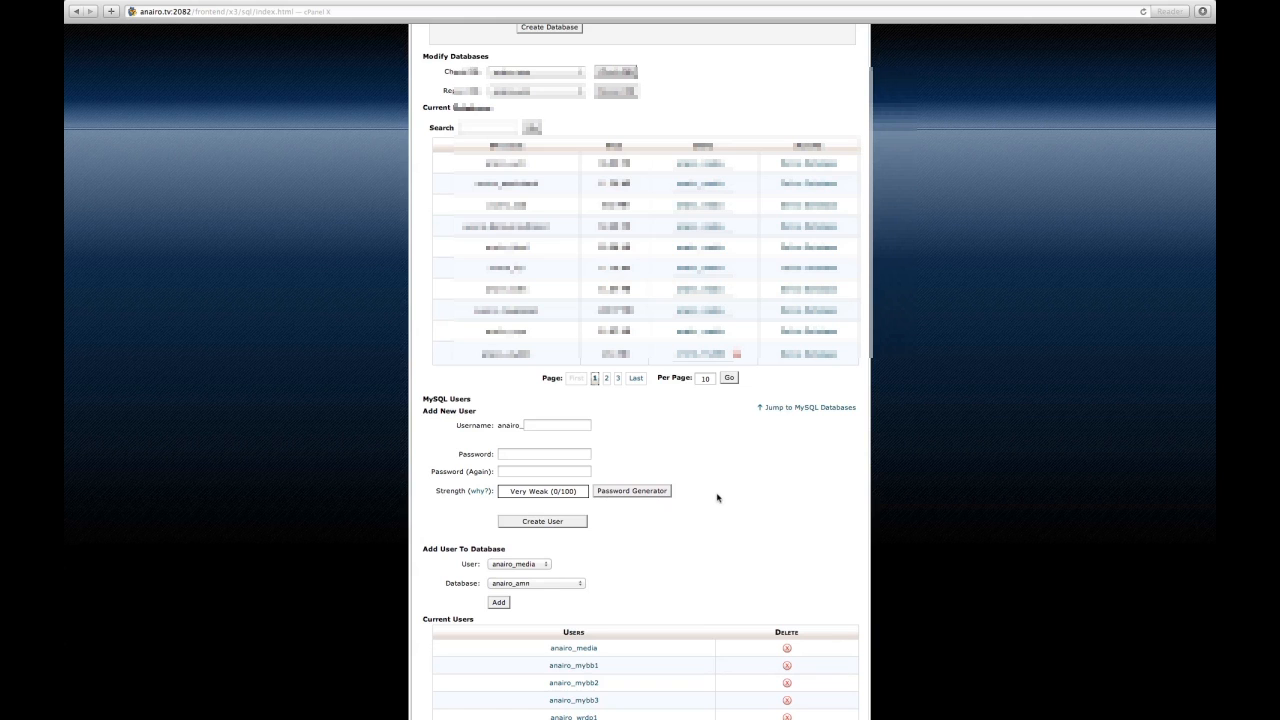
pyautogui.scroll(-1, 717, 497)
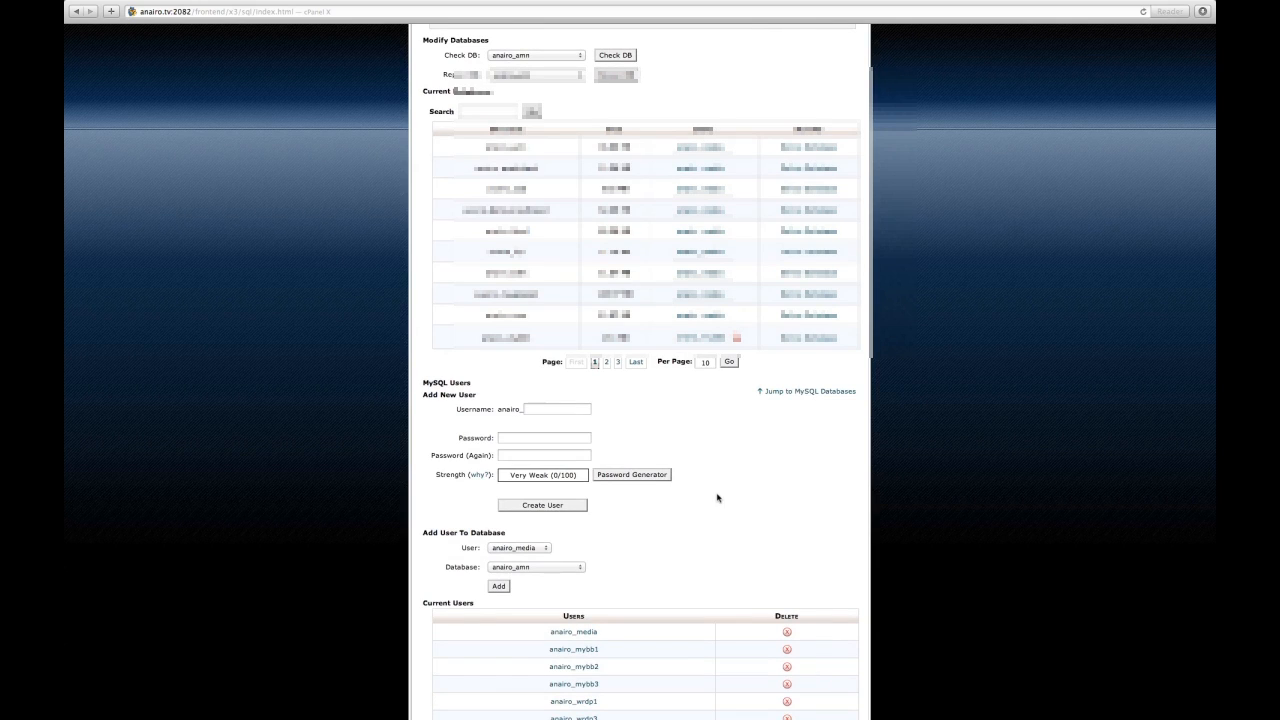
pyautogui.click(556, 407)
pyautogui.write('testdb')
pyautogui.press('Tab')
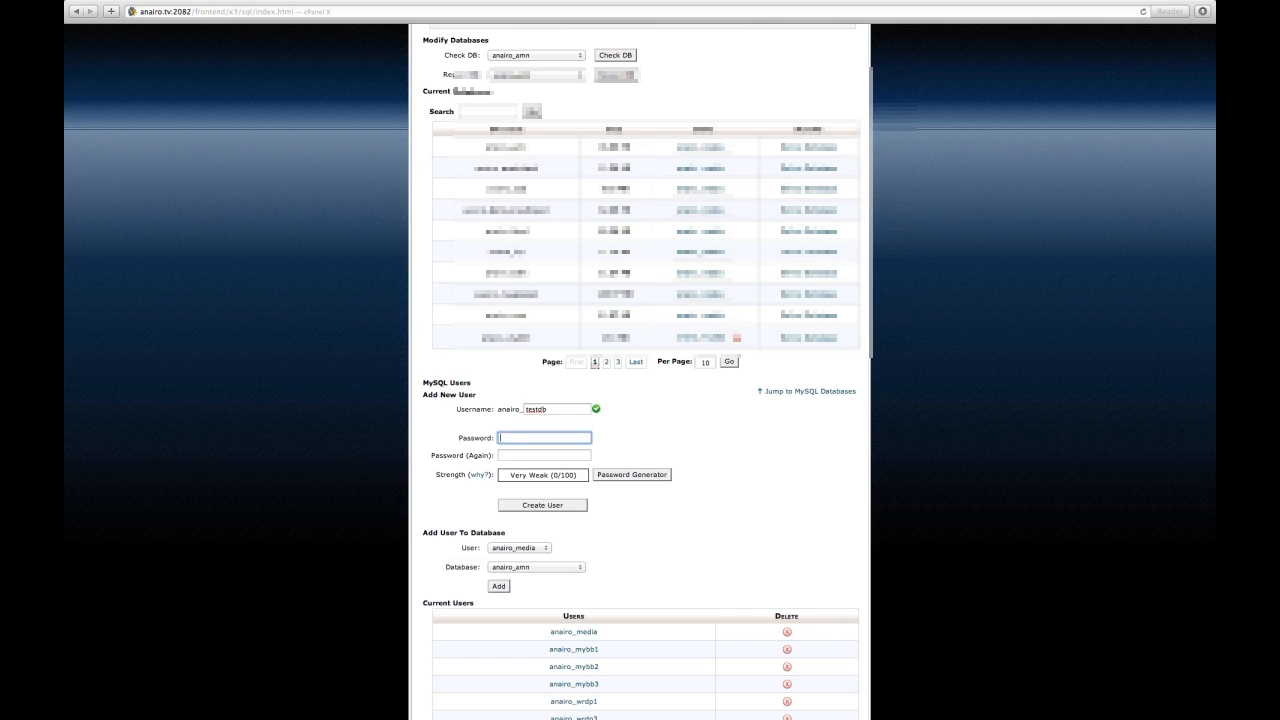
pyautogui.write('*********')
pyautogui.press('Tab')
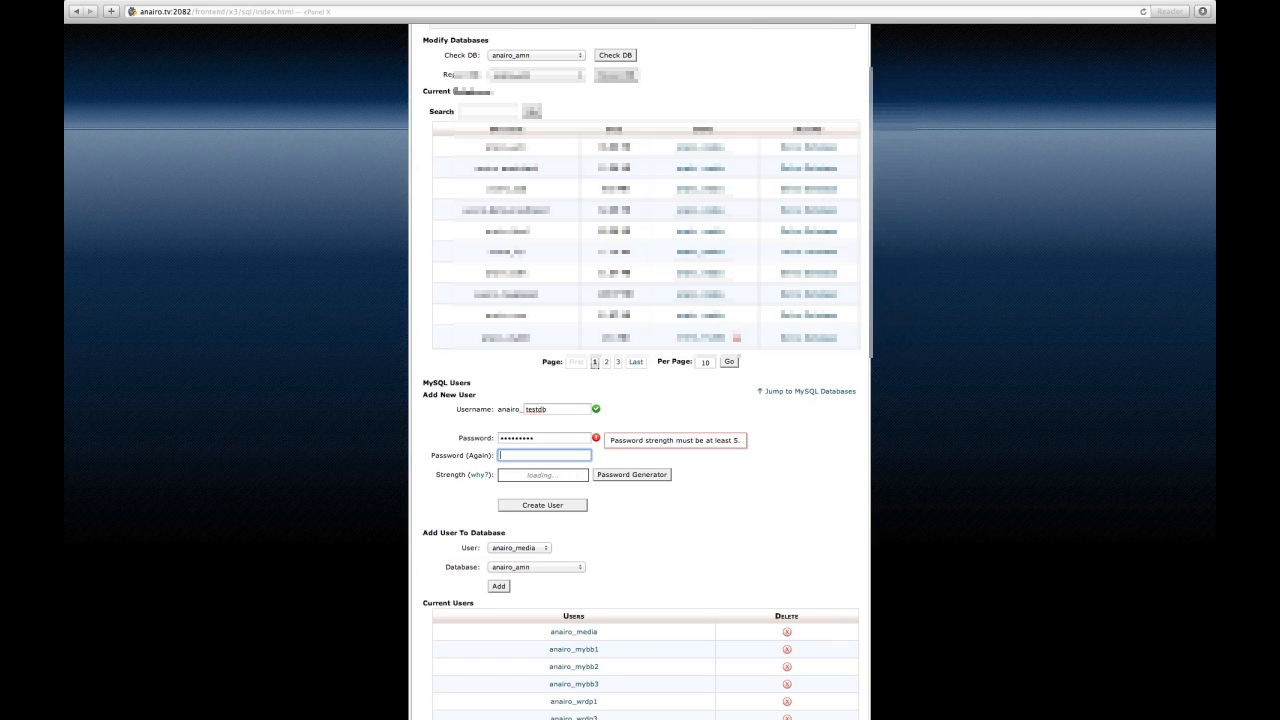
pyautogui.write('********')
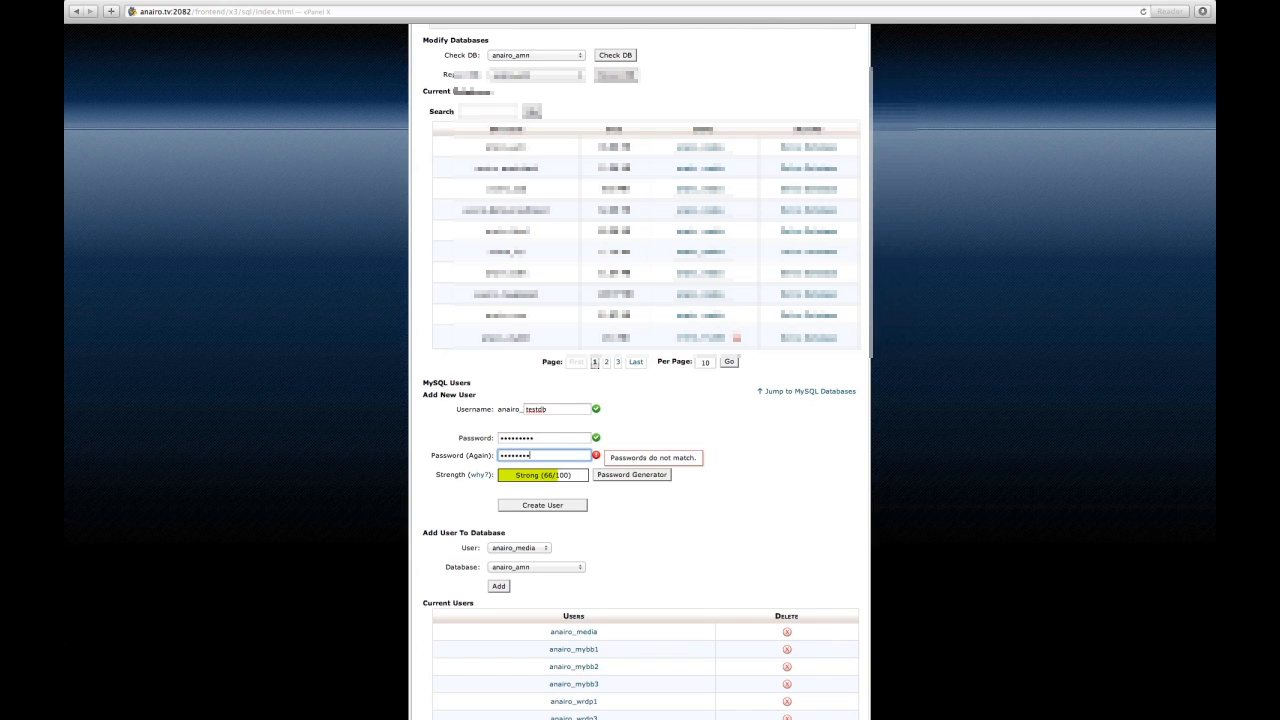
pyautogui.write('*')
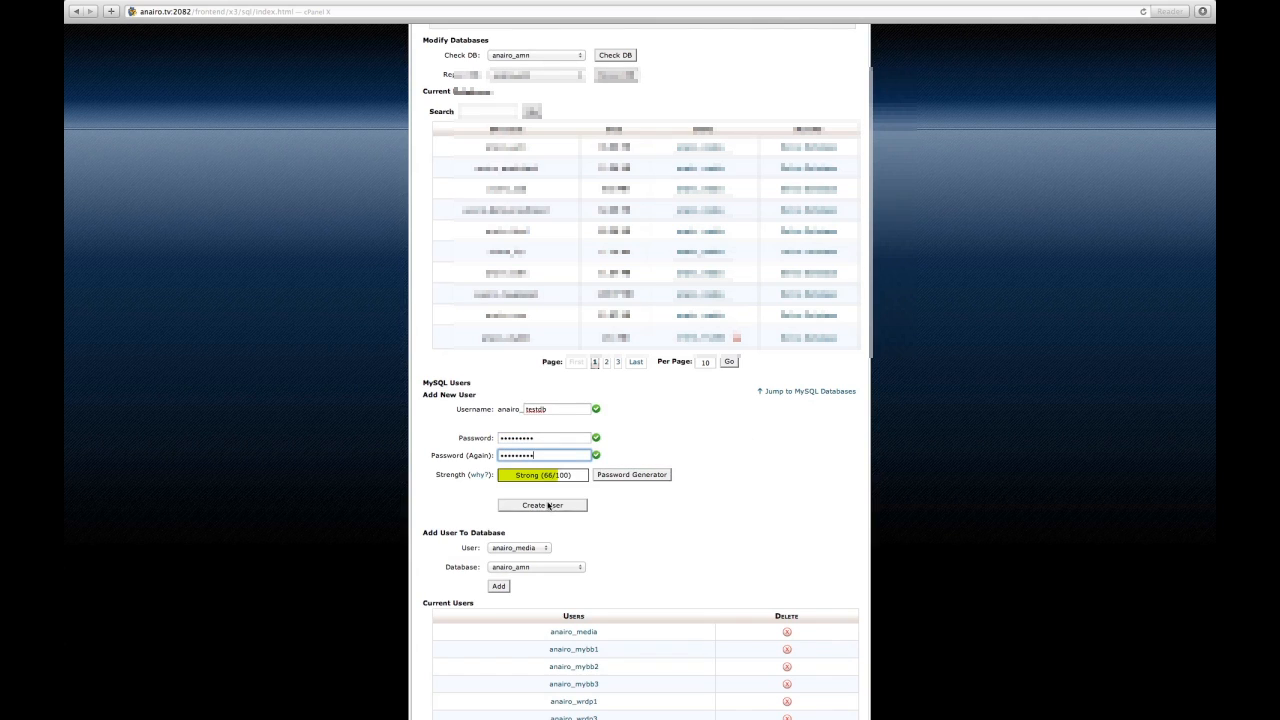
pyautogui.click(546, 507)
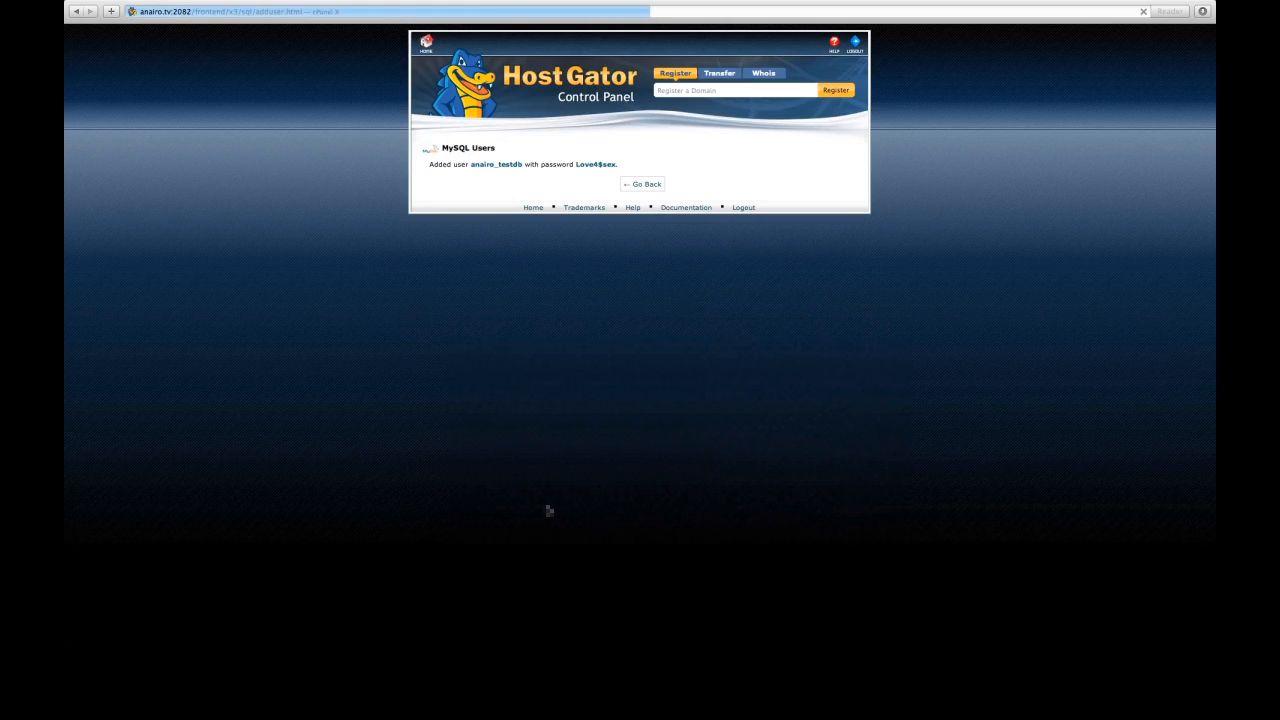
# Step: Return to the MySQL Databases page and scroll down to the Add User To Database section
pyautogui.click(642, 186)
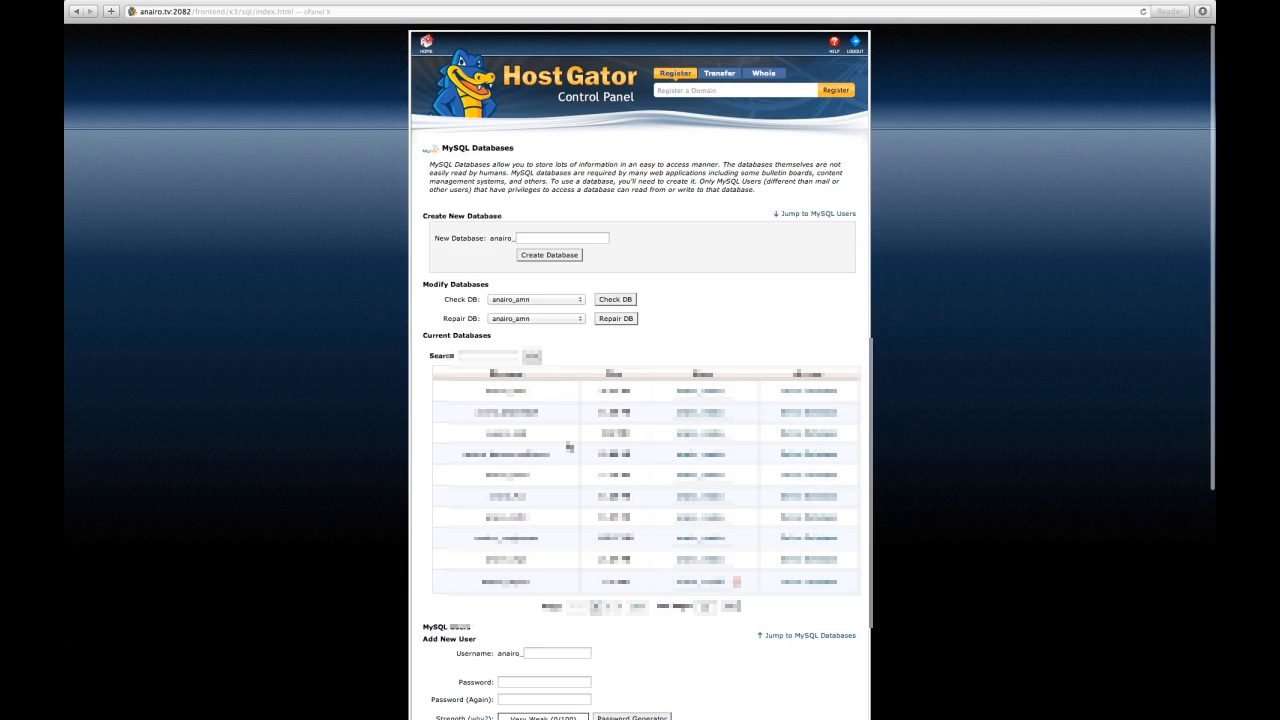
pyautogui.click(637, 608)
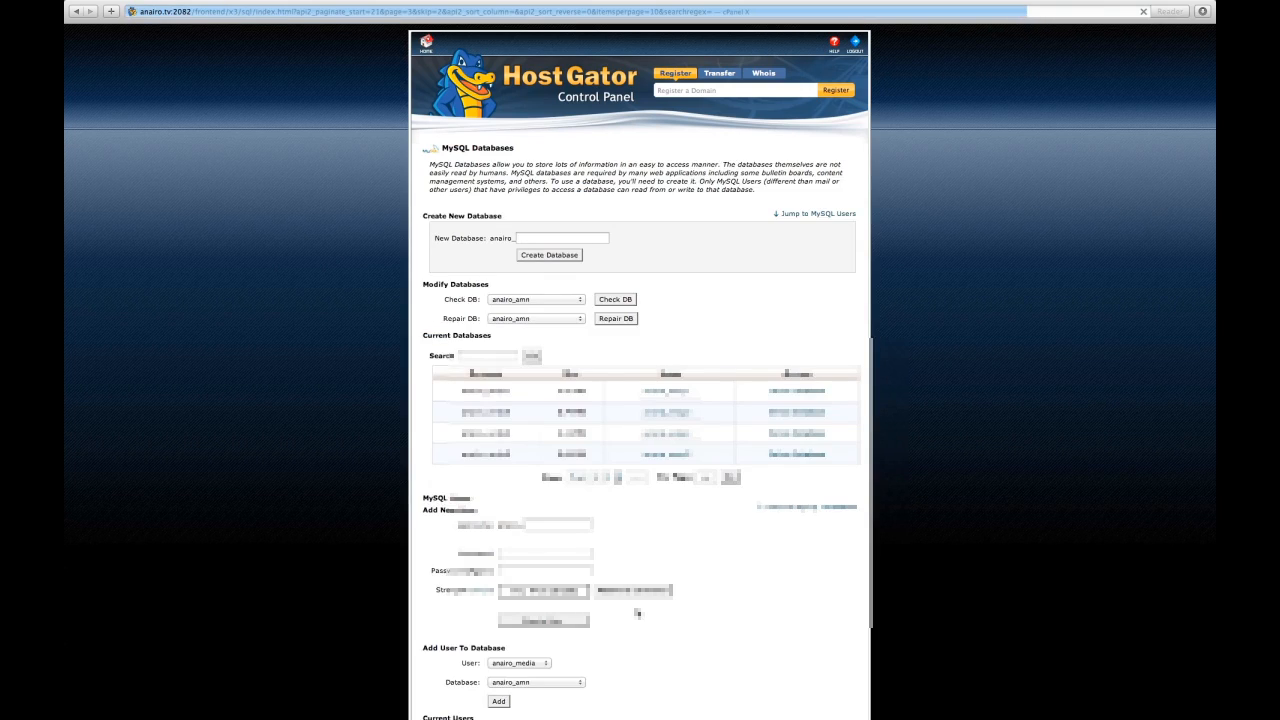
pyautogui.click(609, 481)
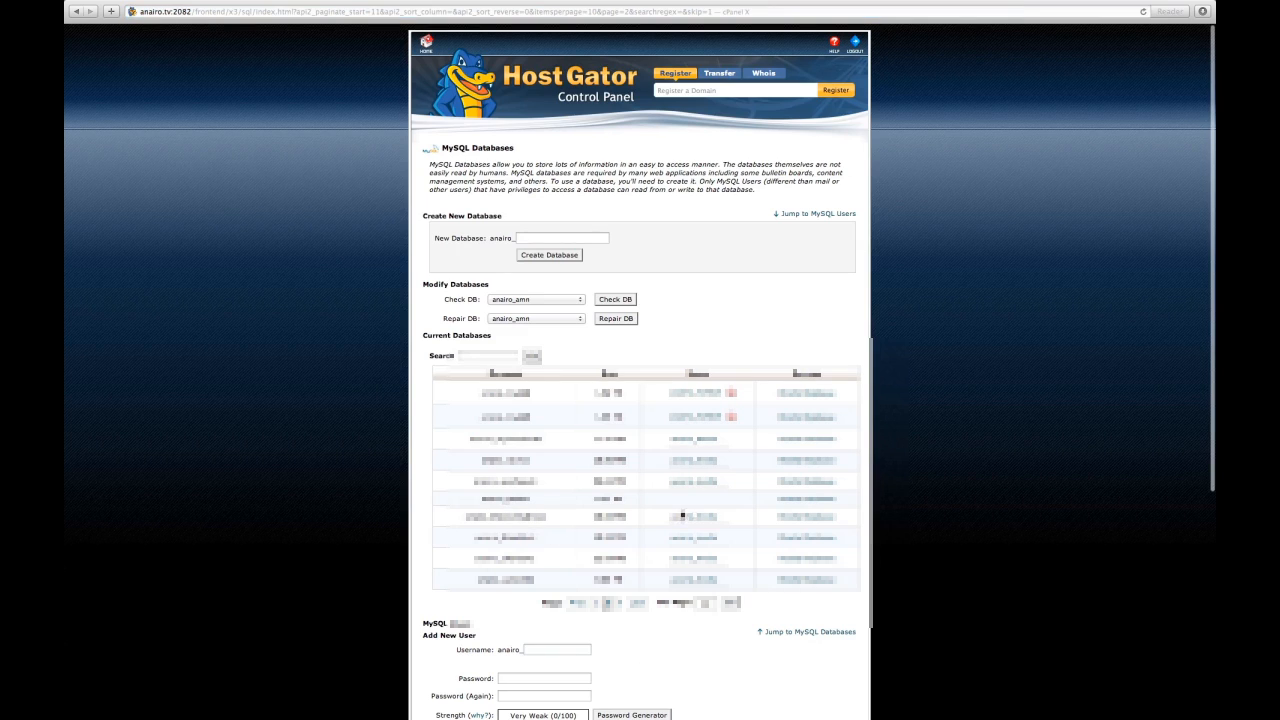
pyautogui.scroll(-2, 653, 595)
pyautogui.scroll(-10, 653, 593)
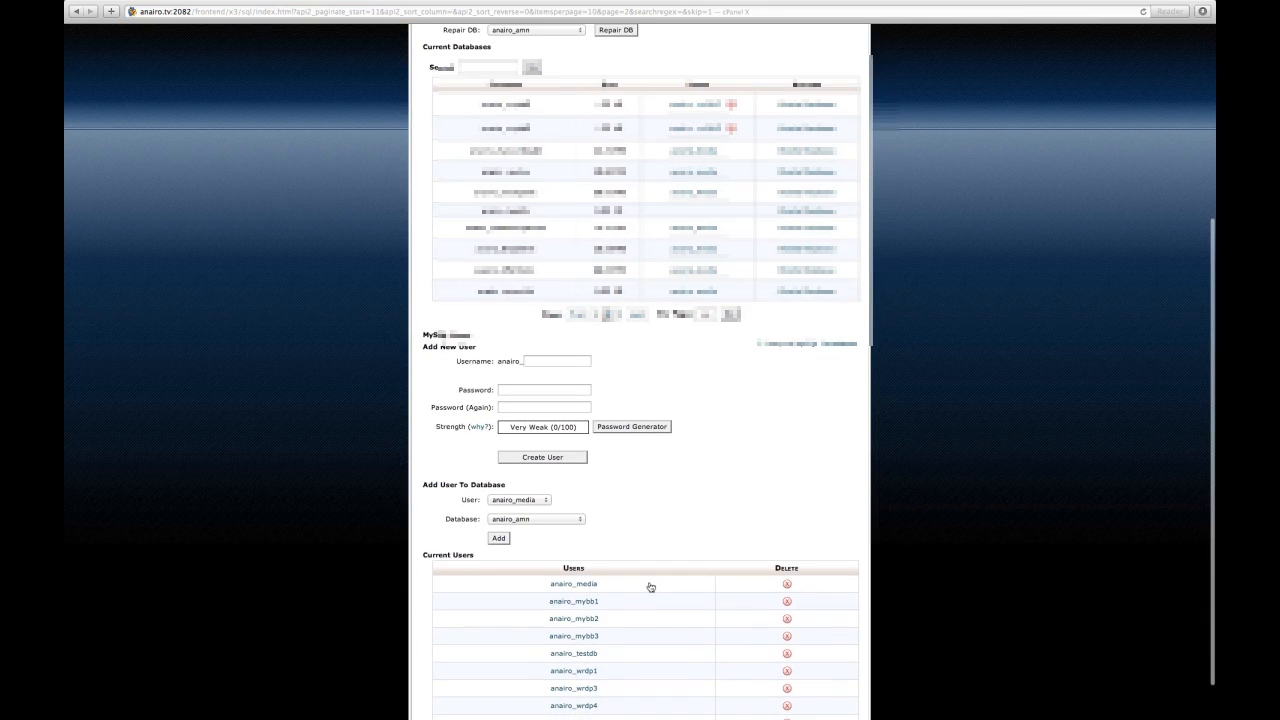
pyautogui.scroll(-3, 531, 494)
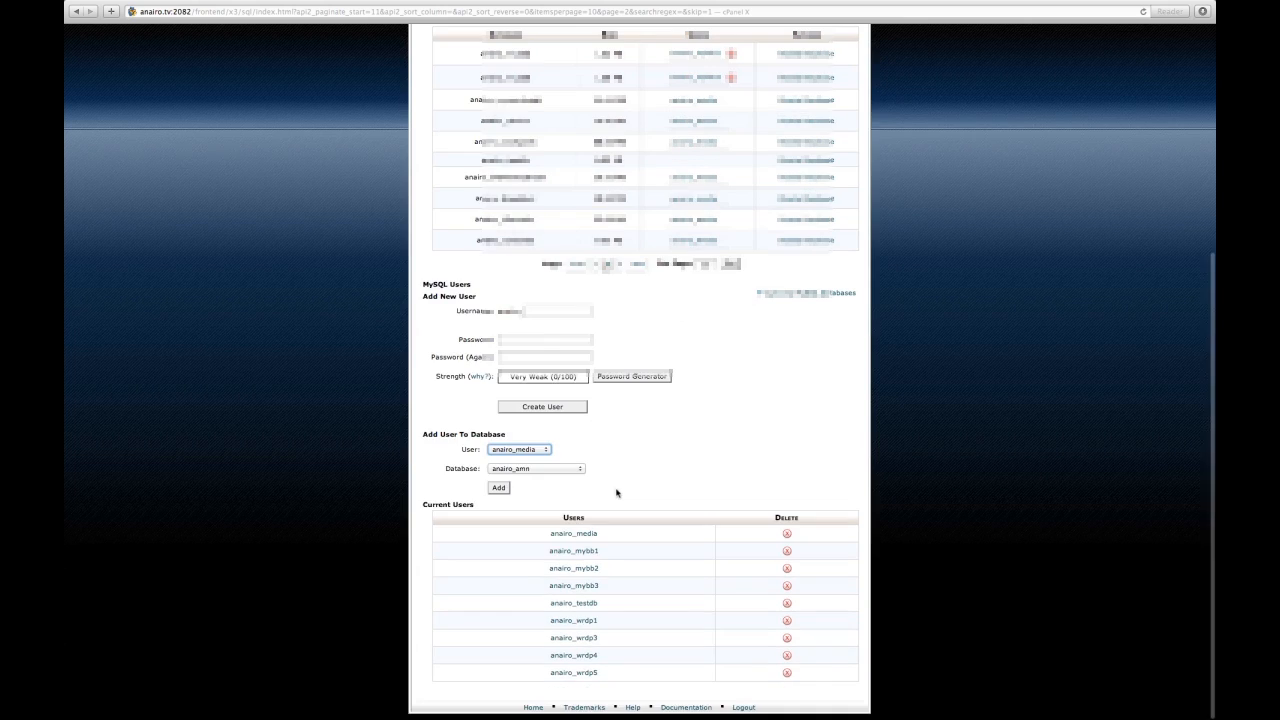
# Step: Add user anairo_testdb to database anairo_testdb
pyautogui.click(548, 451)
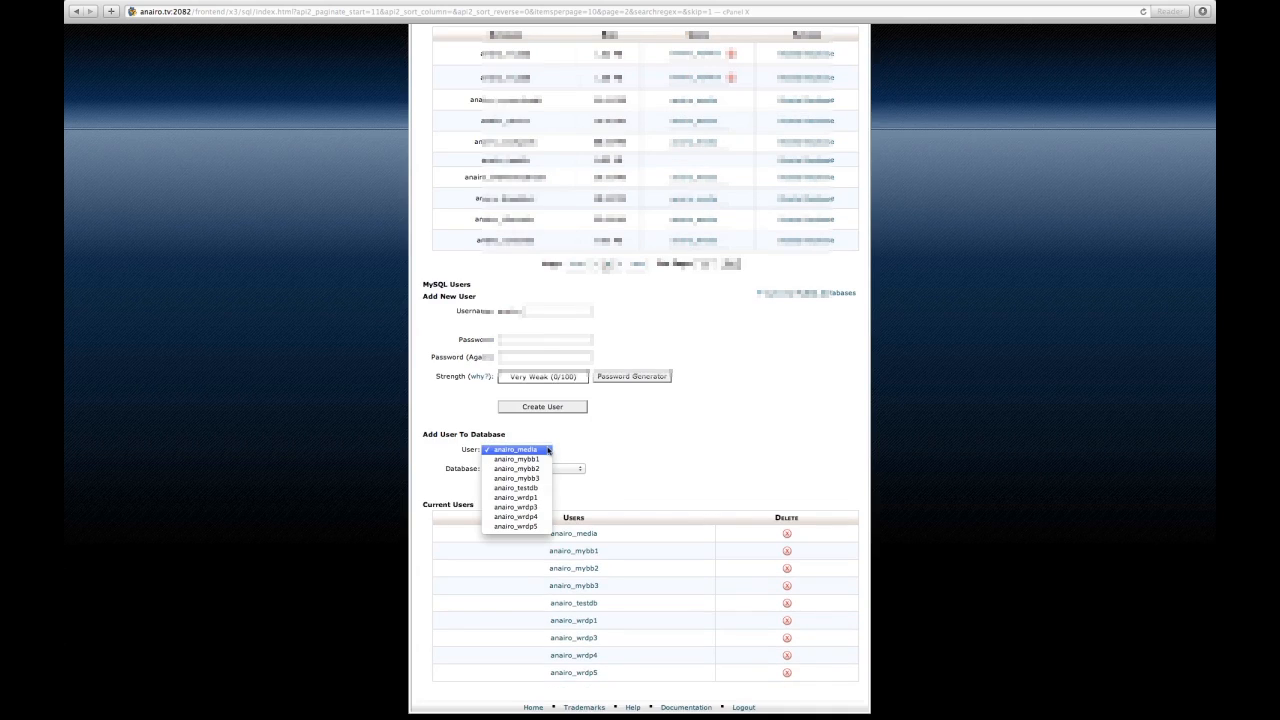
pyautogui.click(516, 488)
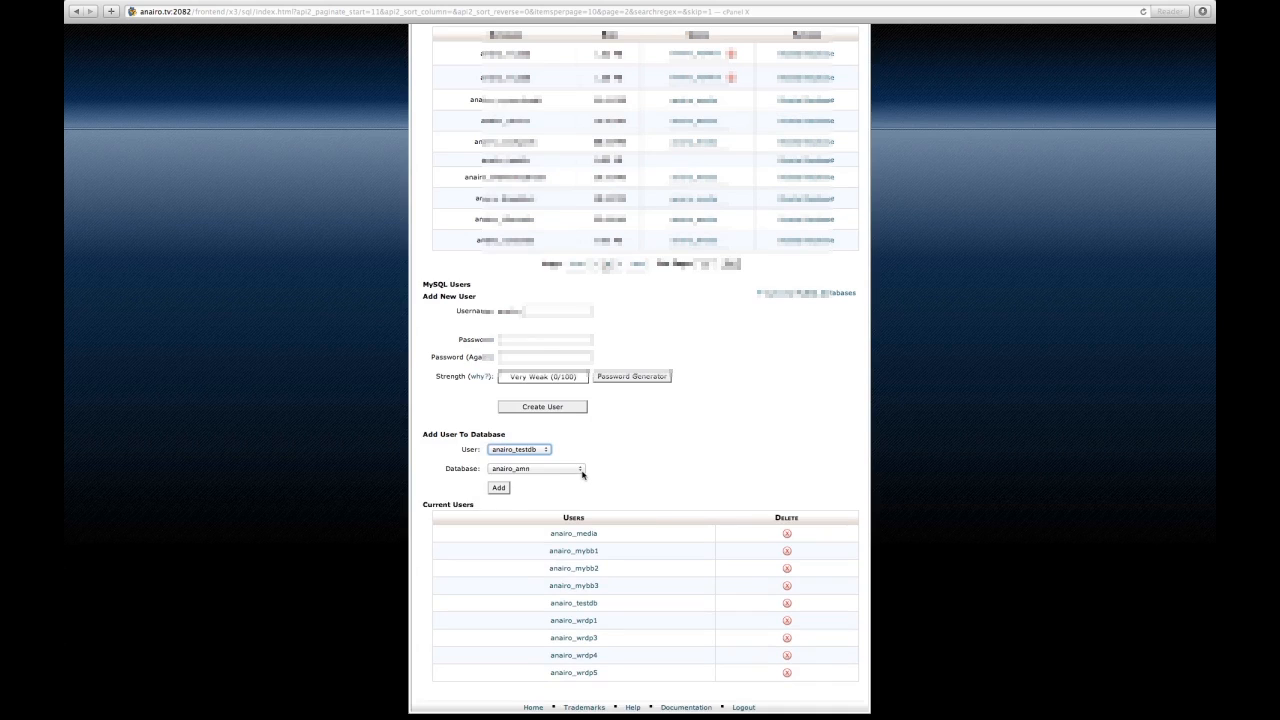
pyautogui.click(581, 470)
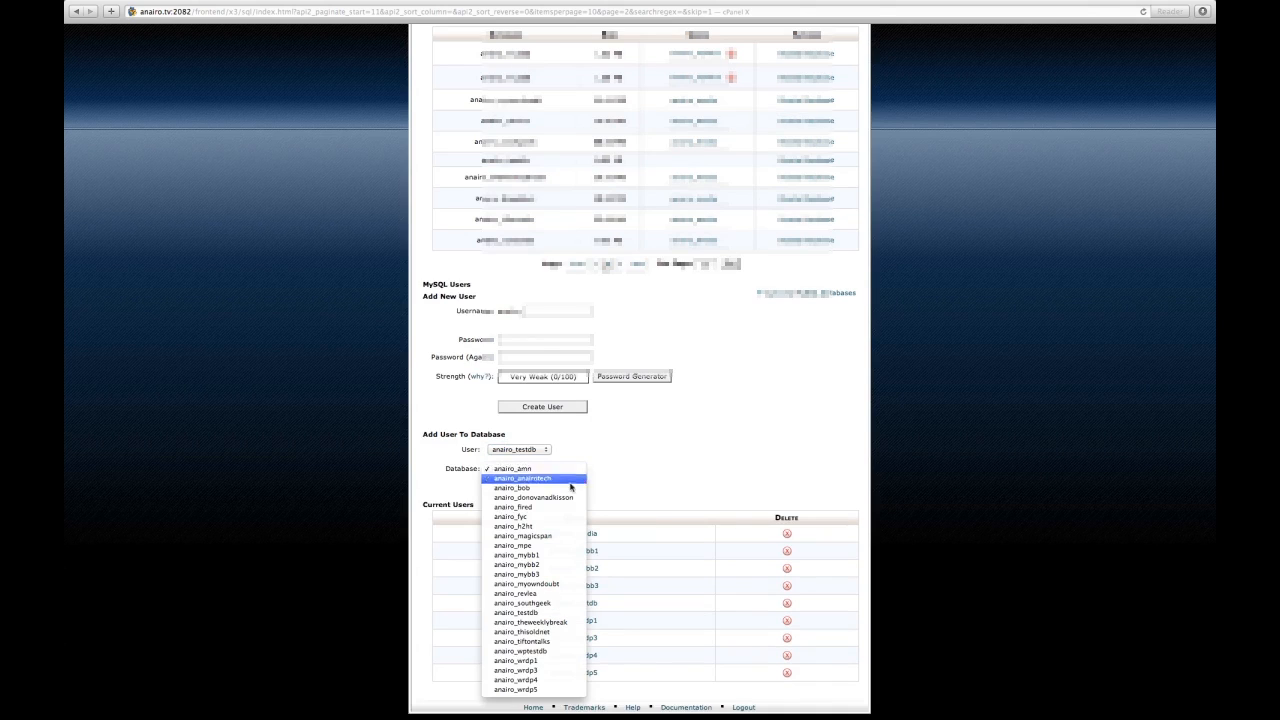
pyautogui.click(523, 613)
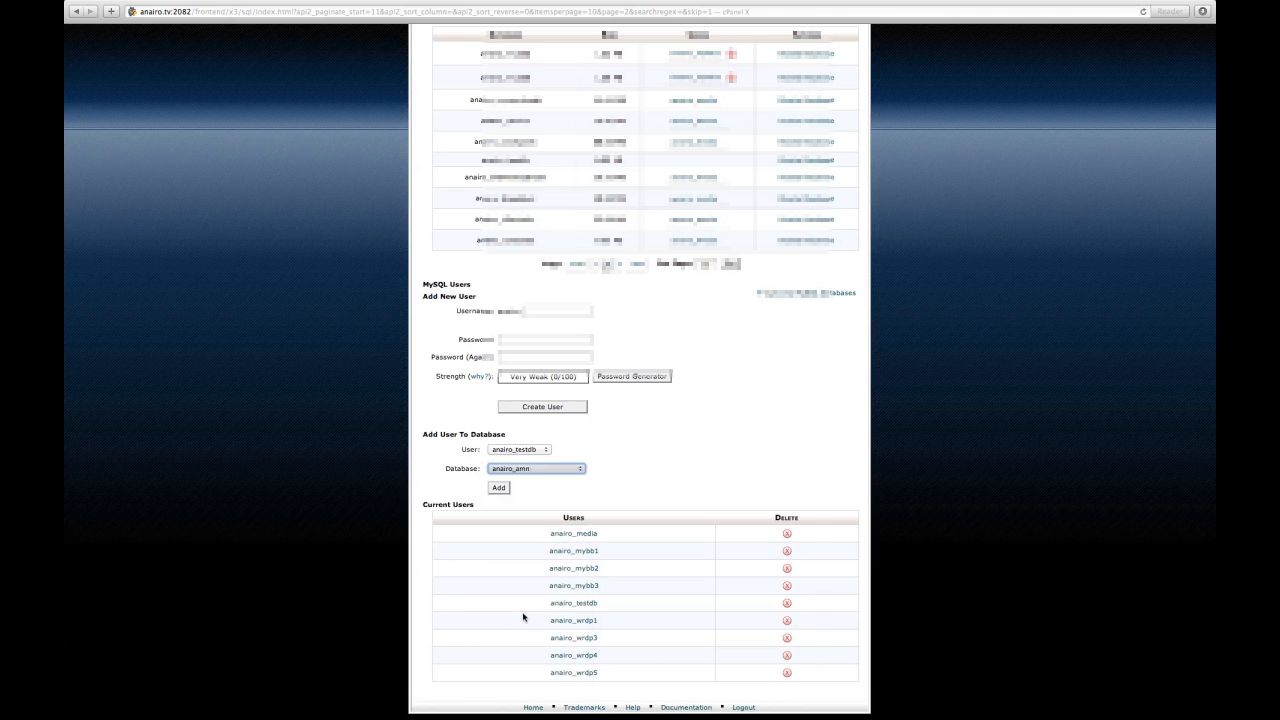
pyautogui.click(499, 487)
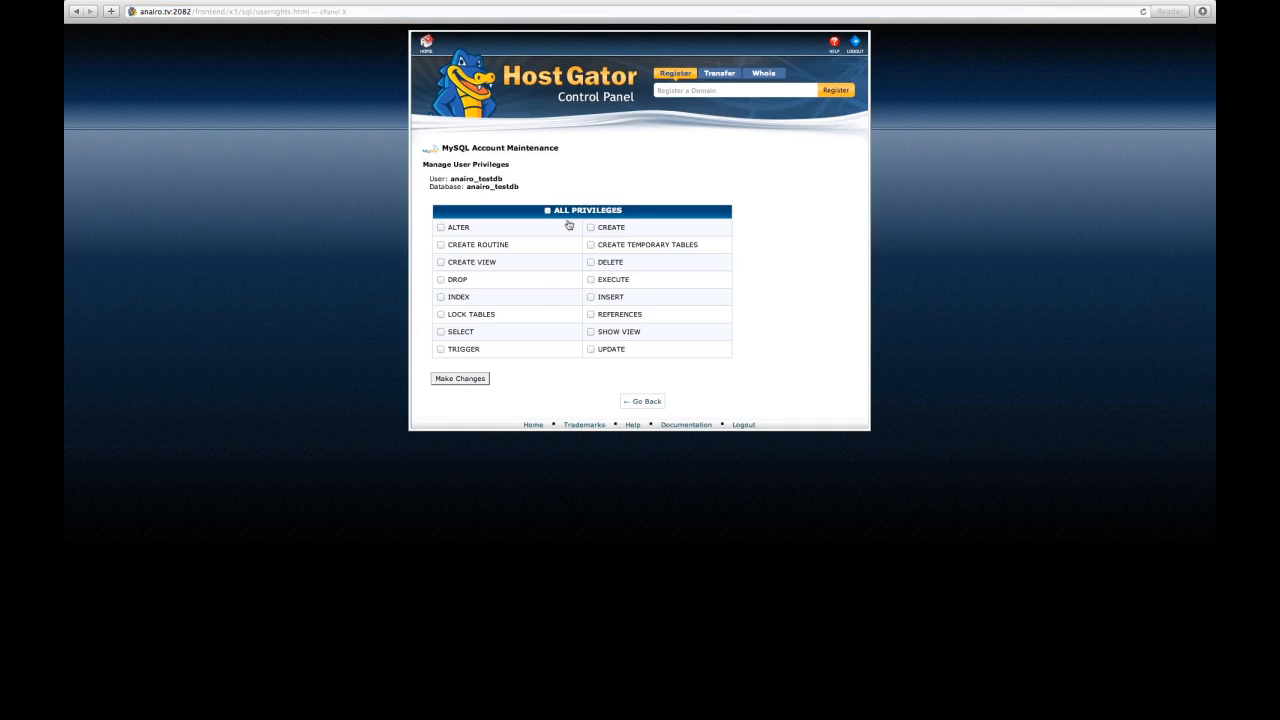
# Step: Grant anairo_testdb ALL PRIVILEGES on anairo_testdb, save, and return to MySQL Databases
pyautogui.click(547, 211)
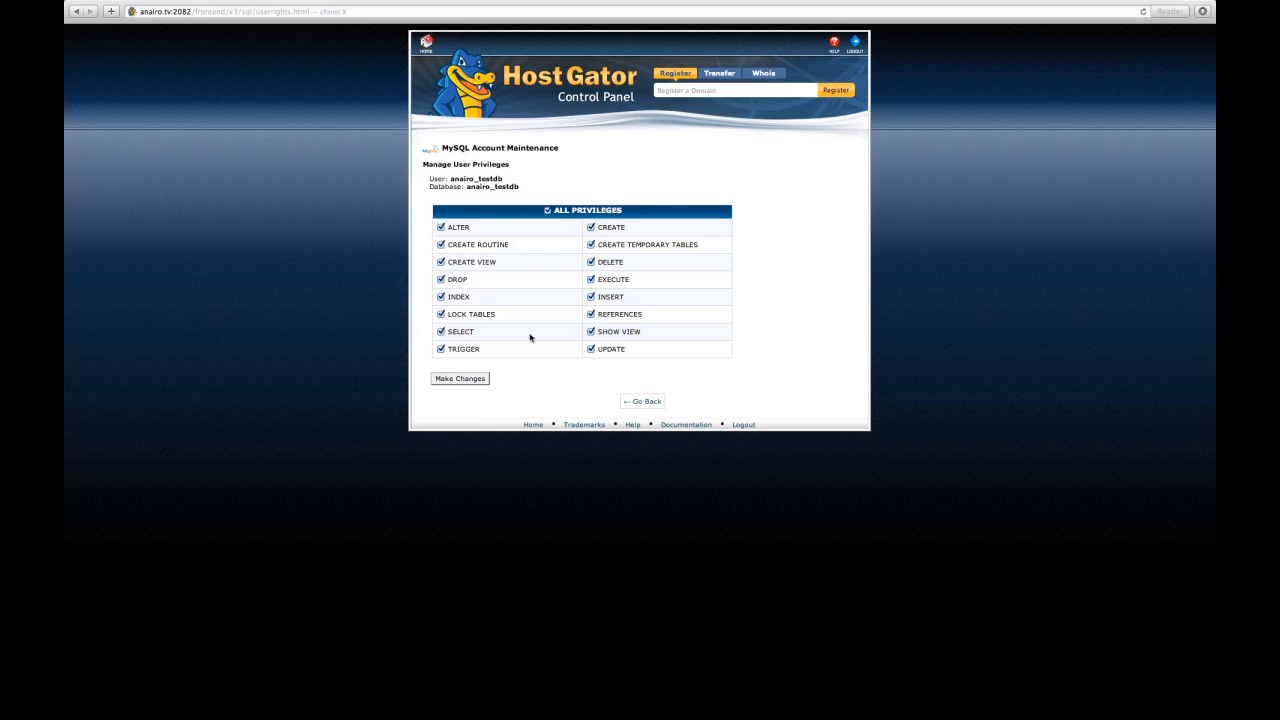
pyautogui.click(468, 380)
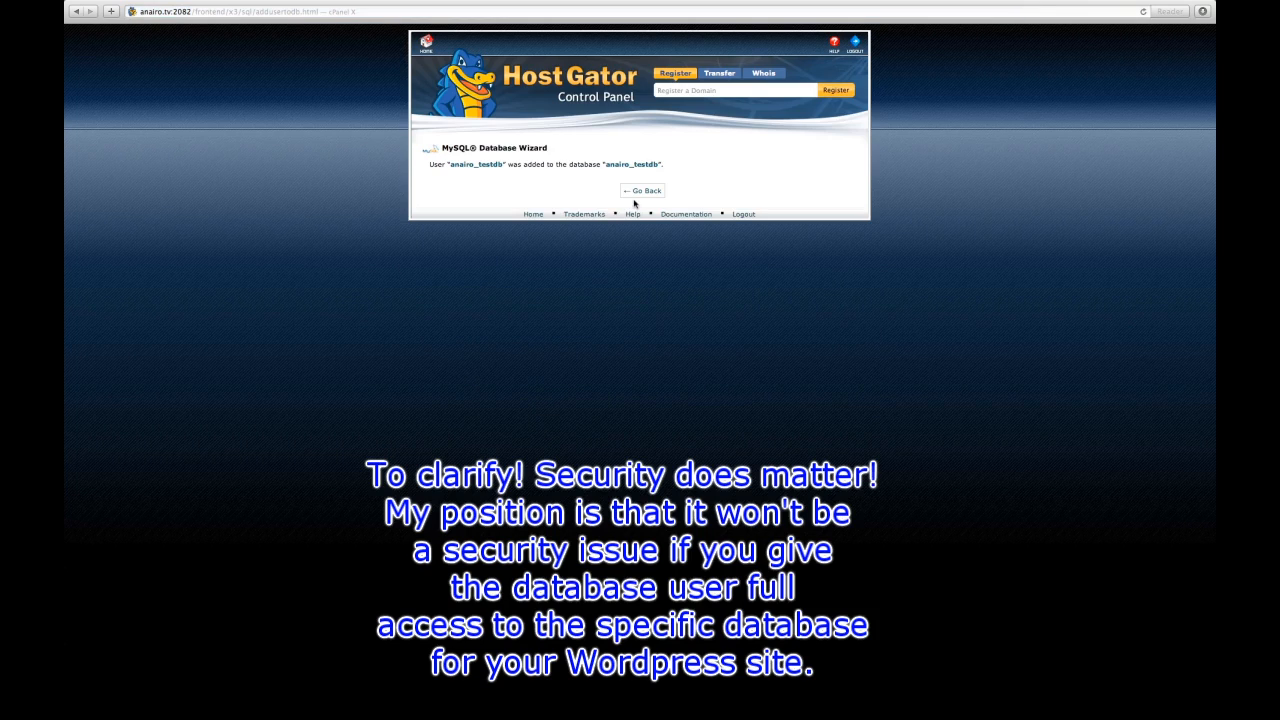
pyautogui.click(641, 193)
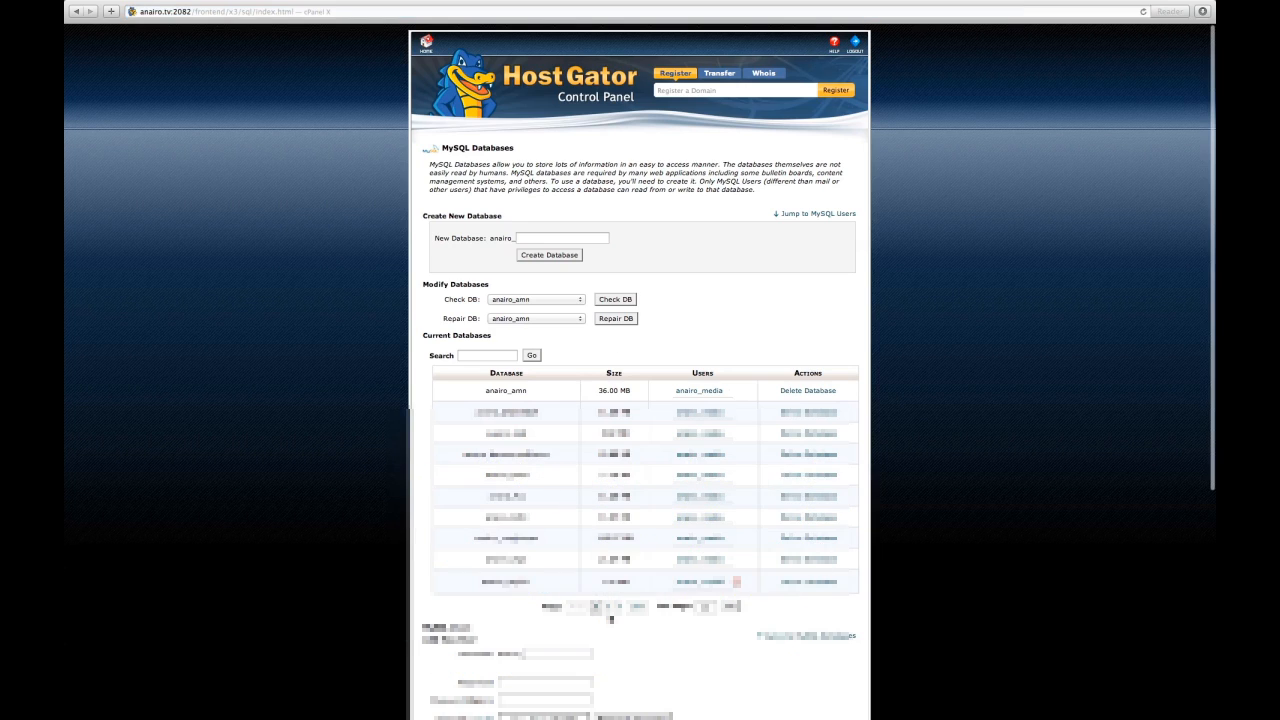
pyautogui.click(610, 608)
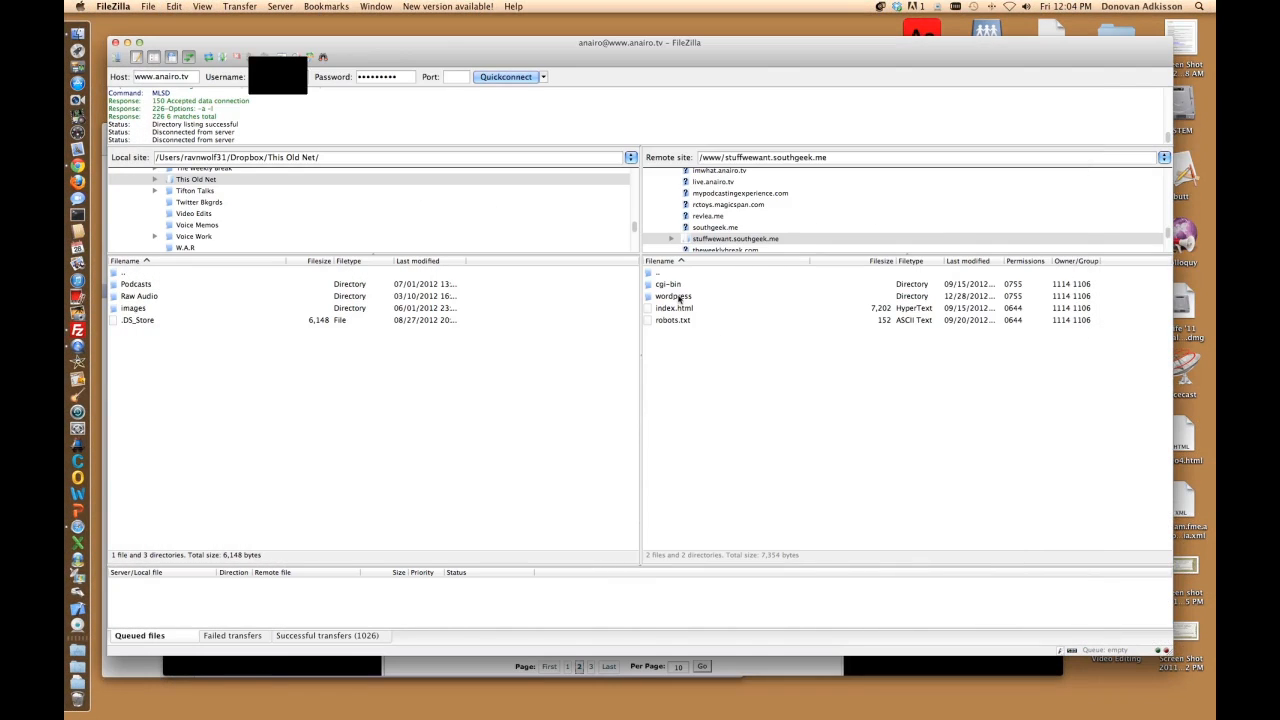
# Step: Open the remote wordpress folder's wp-config.php in the default text editor using View/Edit
pyautogui.doubleClick(678, 297)
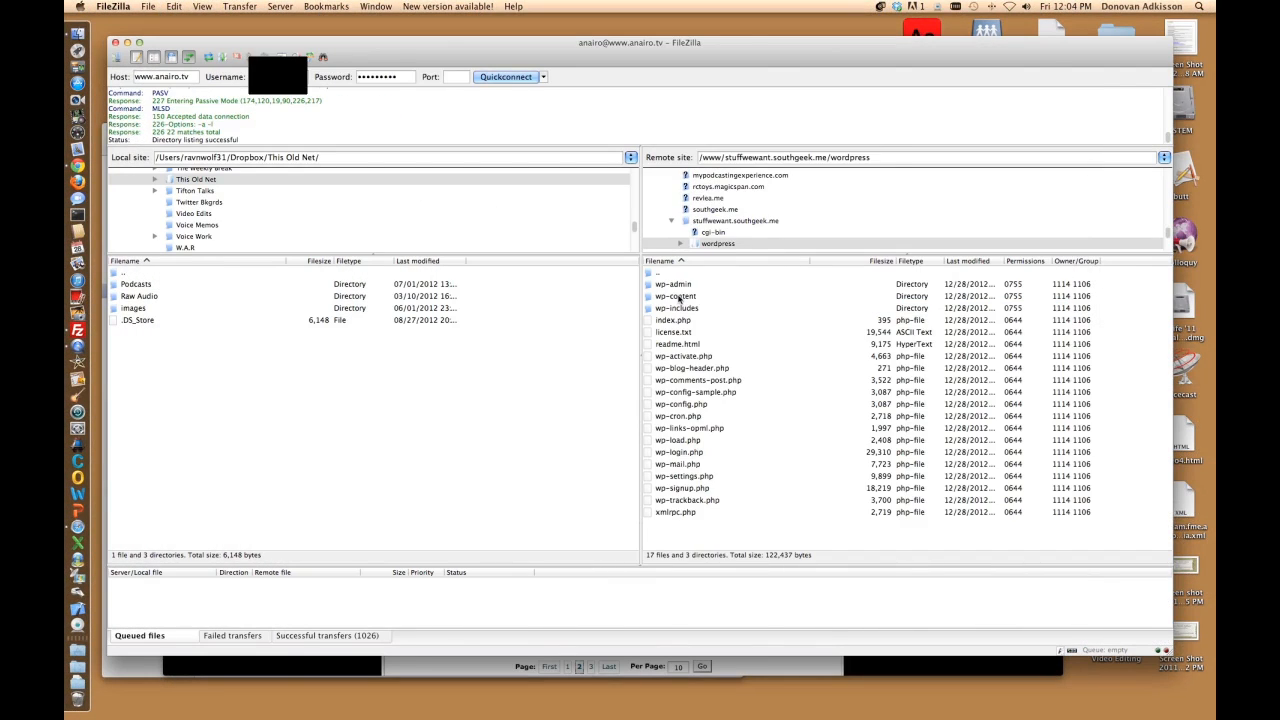
pyautogui.rightClick(677, 405)
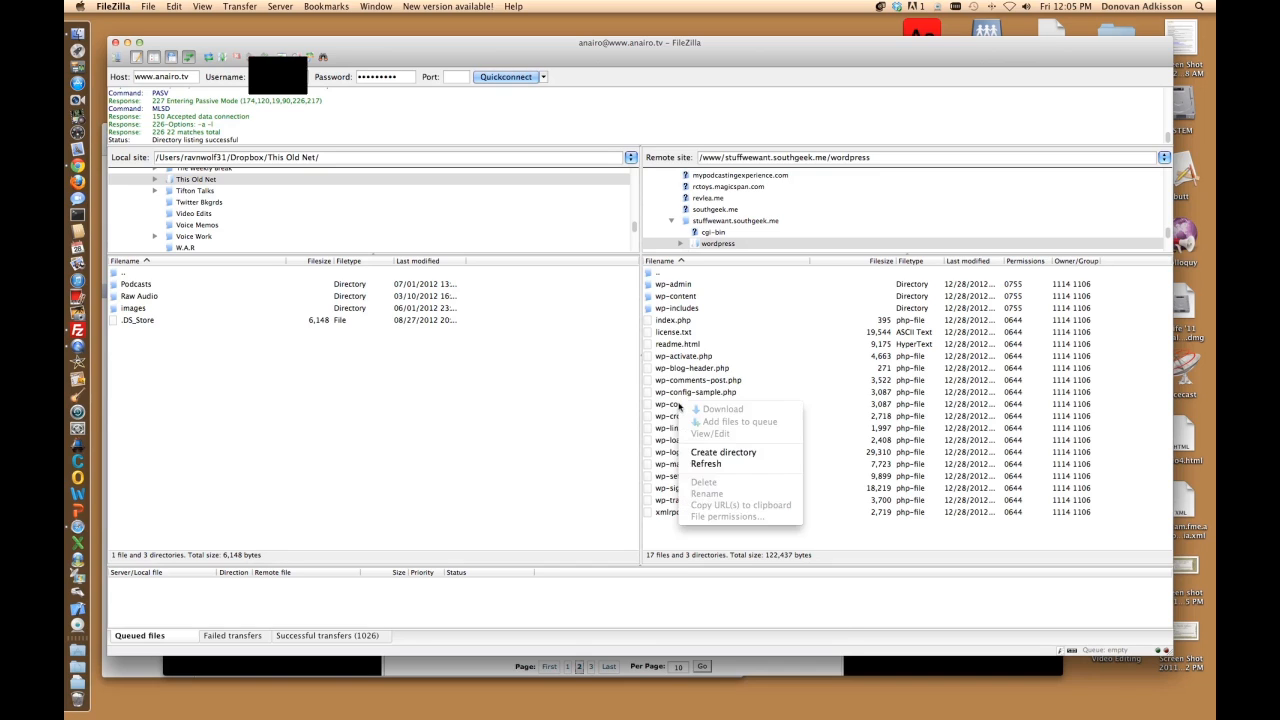
pyautogui.click(672, 408)
pyautogui.click(672, 408)
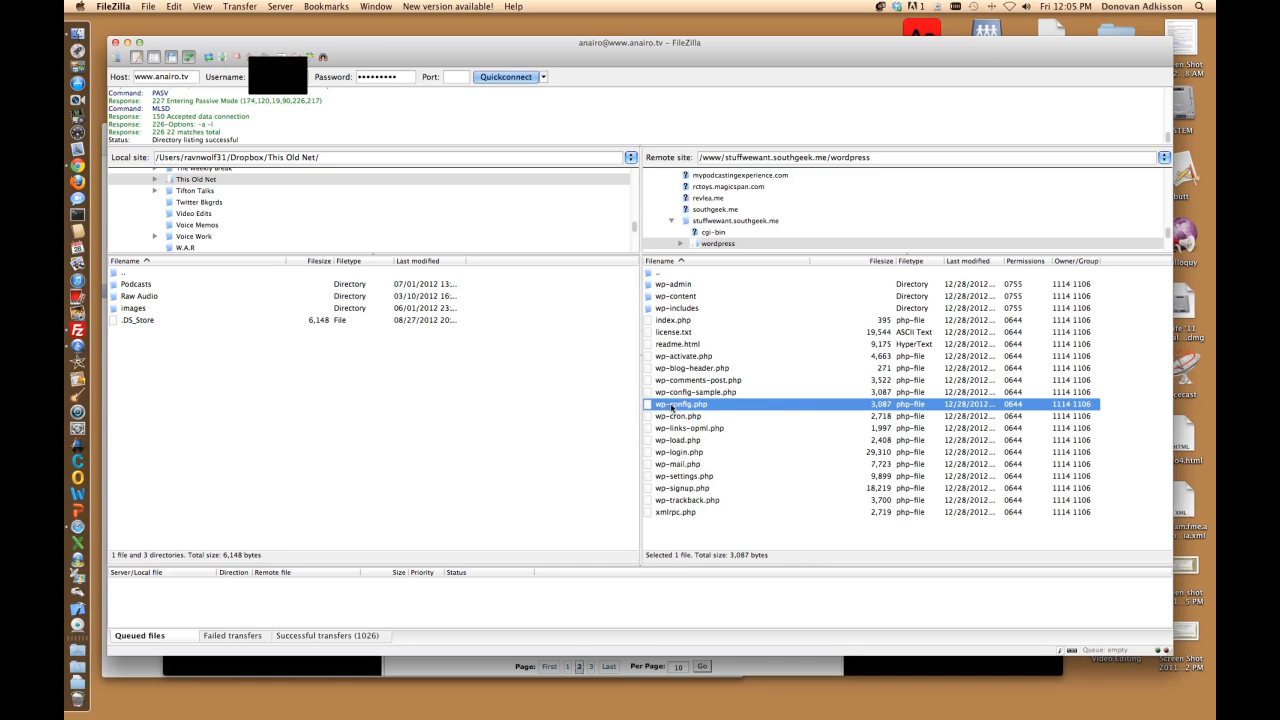
pyautogui.rightClick(672, 405)
pyautogui.click(705, 435)
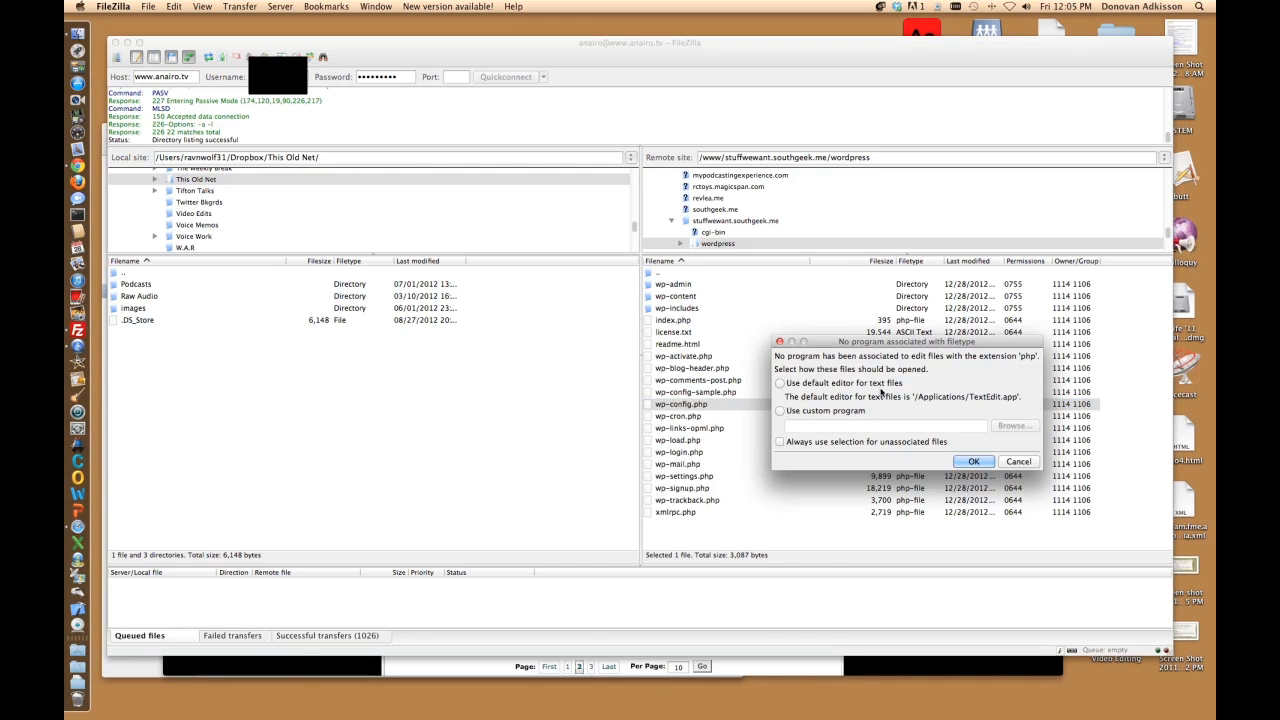
pyautogui.click(781, 385)
pyautogui.click(974, 462)
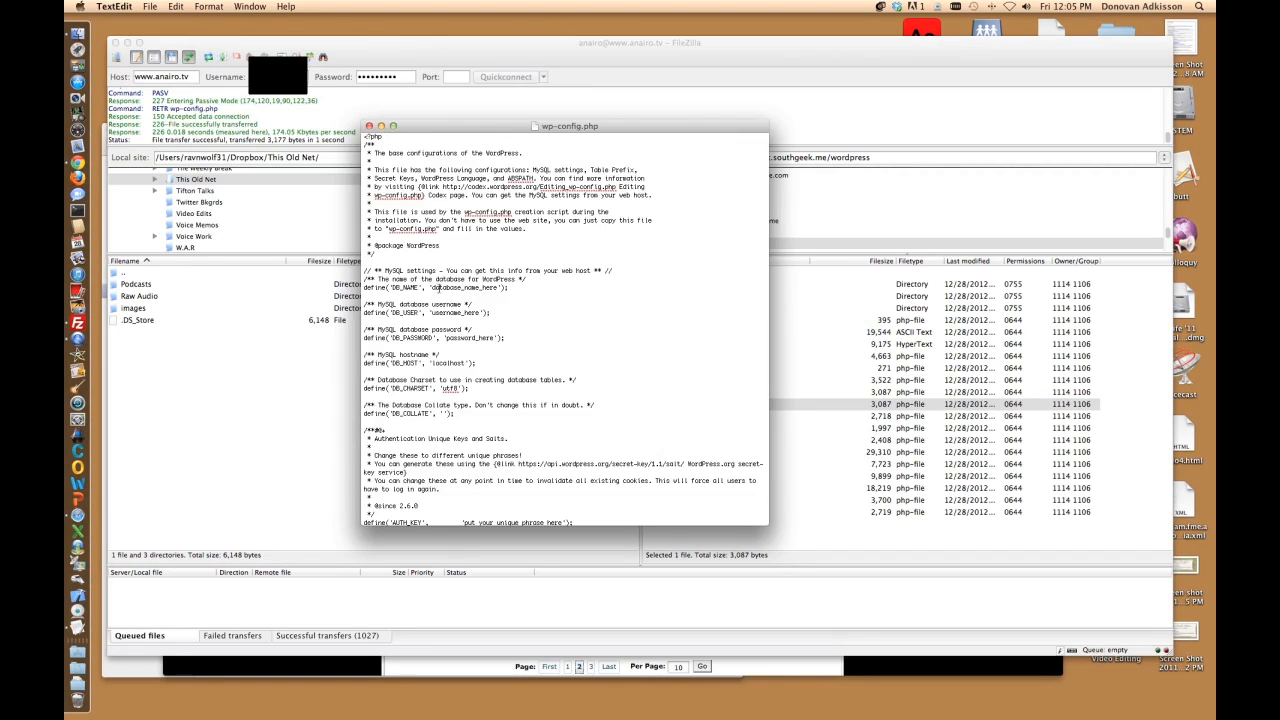
# Step: Set DB_NAME to 'anaioo.testdb' and DB_USER to 'anairo_admin' in wp-config.php
pyautogui.press('Delete')
pyautogui.press('Delete')
pyautogui.press('Delete')
pyautogui.press('Delete')
pyautogui.press('Delete')
pyautogui.press('Delete')
pyautogui.press('Delete')
pyautogui.press('Delete')
pyautogui.press('Delete')
pyautogui.press('Delete')
pyautogui.press('Delete')
pyautogui.press('Delete')
pyautogui.press('Delete')
pyautogui.press('Delete')
pyautogui.press('Delete')
pyautogui.press('Delete')
pyautogui.press('Delete')
pyautogui.press('Delete')
pyautogui.write('anaio')
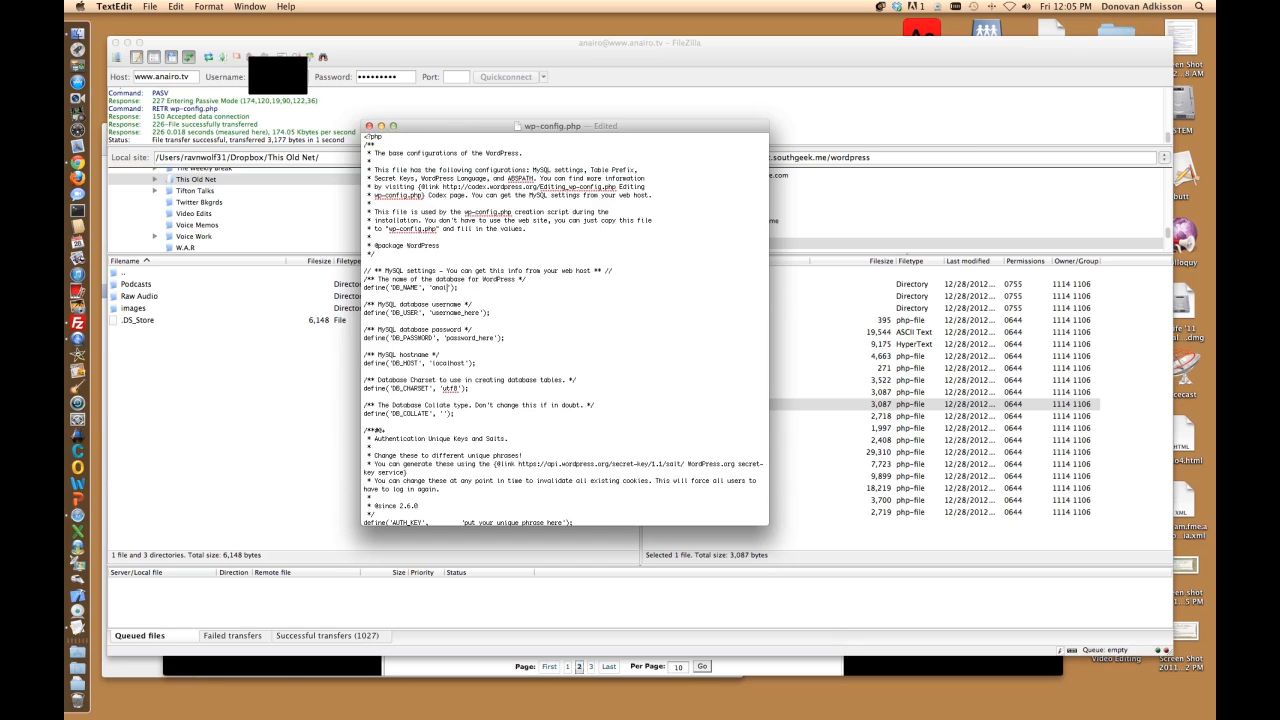
pyautogui.write('o.testdb')
pyautogui.click(434, 313)
pyautogui.press('Delete')
pyautogui.press('Delete')
pyautogui.press('Delete')
pyautogui.press('Delete')
pyautogui.press('Delete')
pyautogui.press('Delete')
pyautogui.press('Delete')
pyautogui.press('Delete')
pyautogui.press('Delete')
pyautogui.press('Delete')
pyautogui.press('Delete')
pyautogui.press('Delete')
pyautogui.press('Delete')
pyautogui.write('anairo_admin')
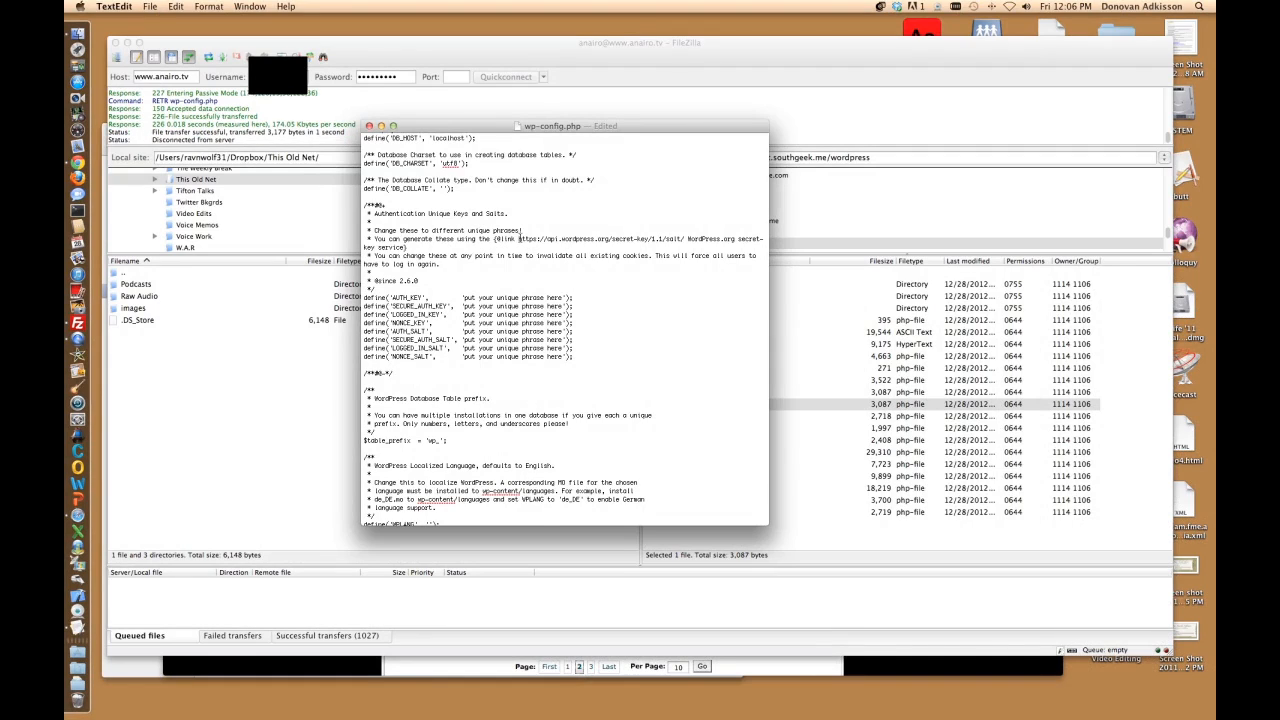
# Step: Replace wp-config.php's placeholder key and salt lines with keys generated at api.wordpress.org
pyautogui.moveTo(518, 240); pyautogui.dragTo(684, 238)
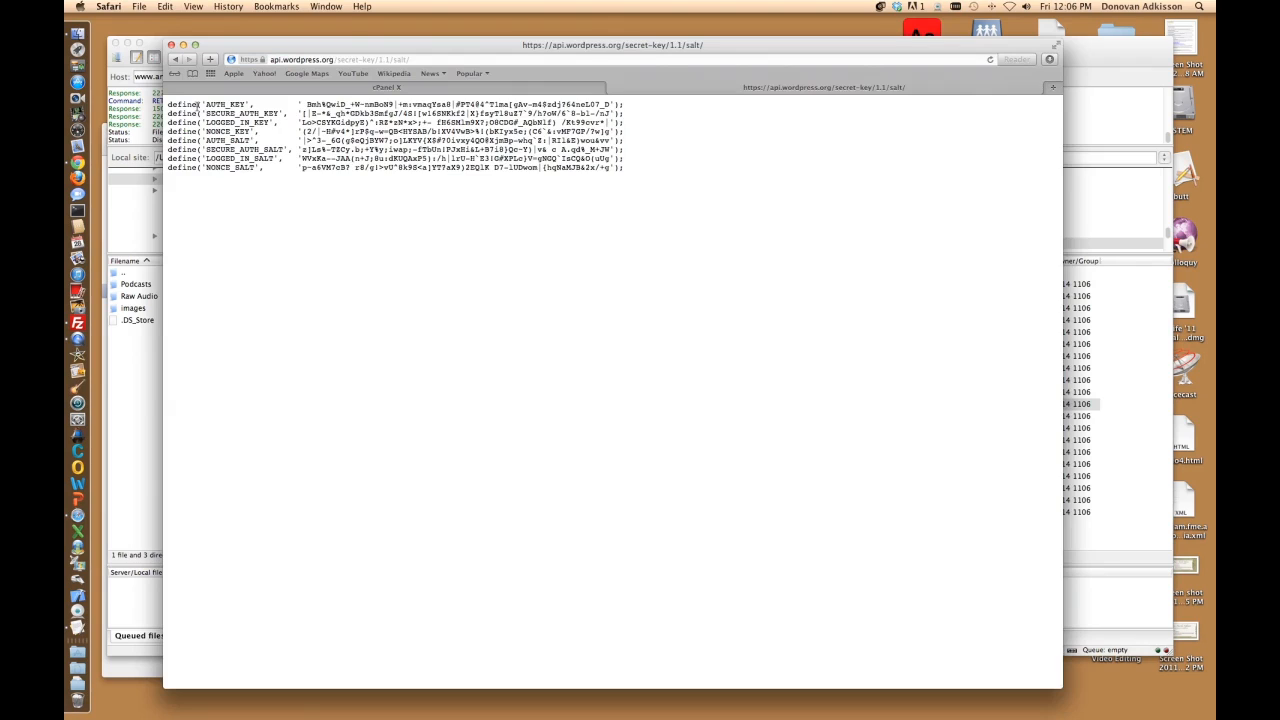
pyautogui.moveTo(169, 100); pyautogui.dragTo(628, 169)
pyautogui.press('super+c')
pyautogui.press('super+Tab')
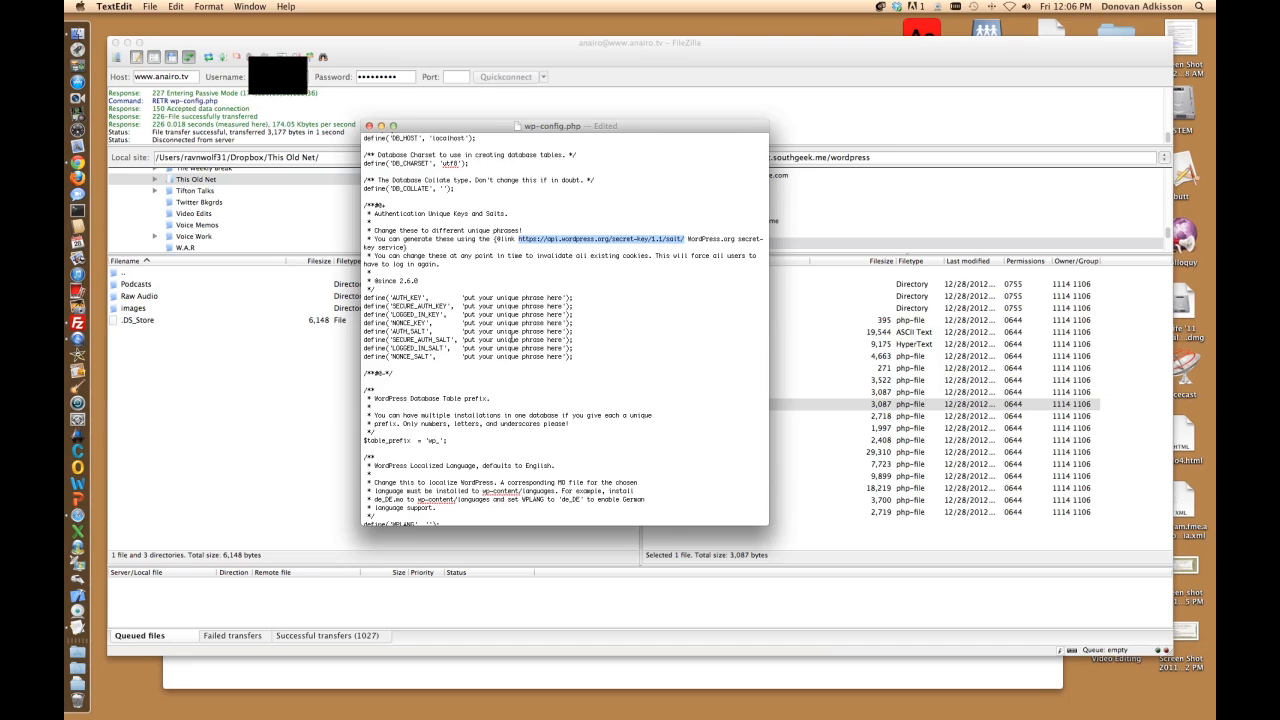
pyautogui.moveTo(366, 298); pyautogui.dragTo(580, 350)
pyautogui.press('super+v')
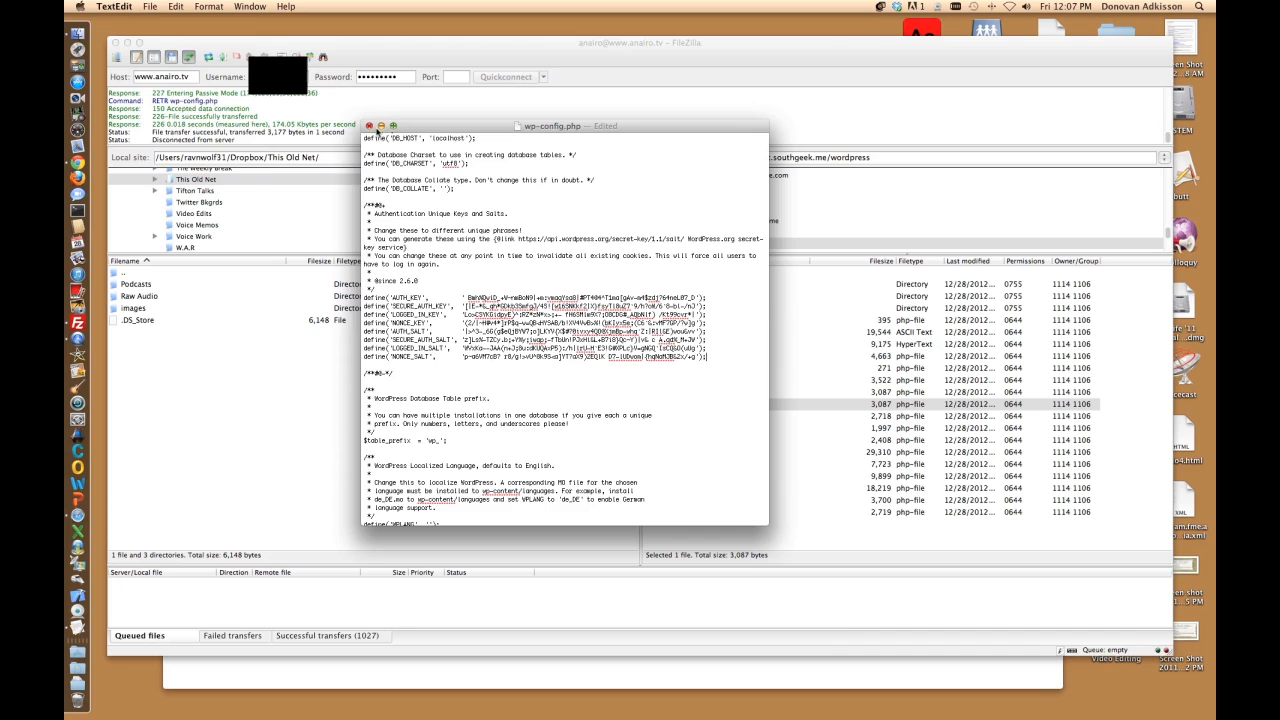
# Step: Close the edited wp-config.php and upload the changed file back to the server
pyautogui.click(369, 126)
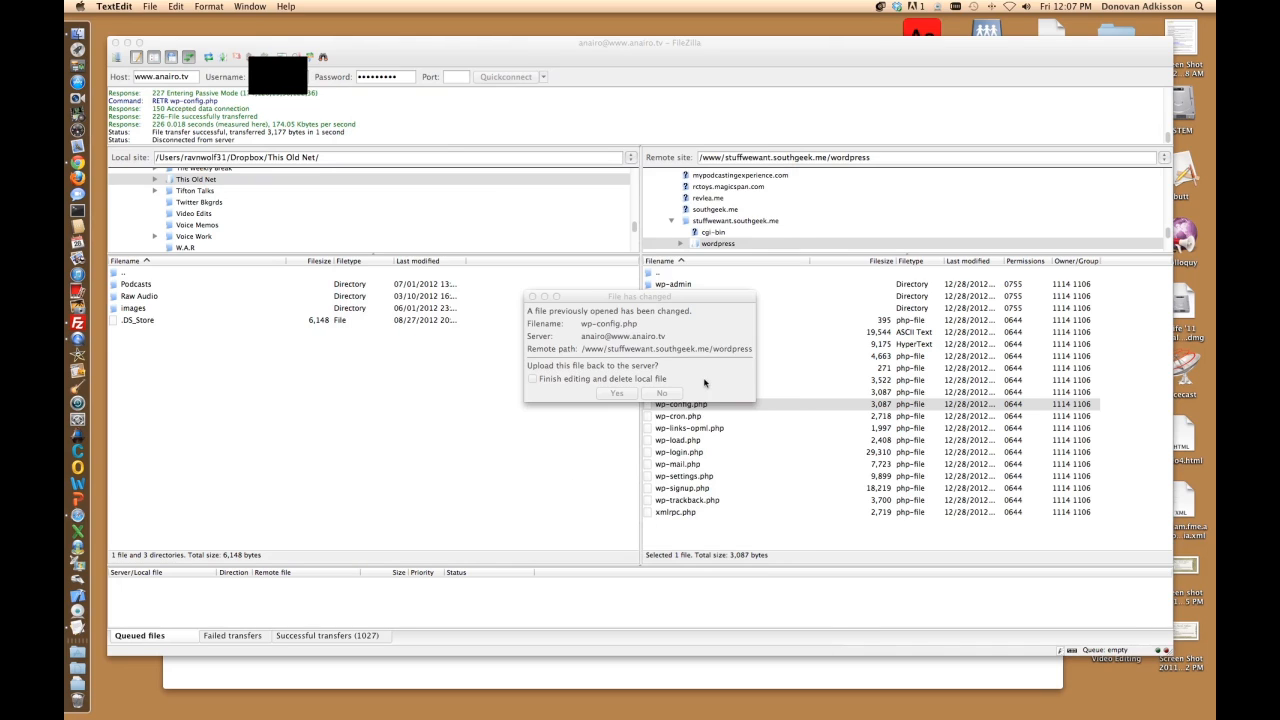
pyautogui.click(616, 395)
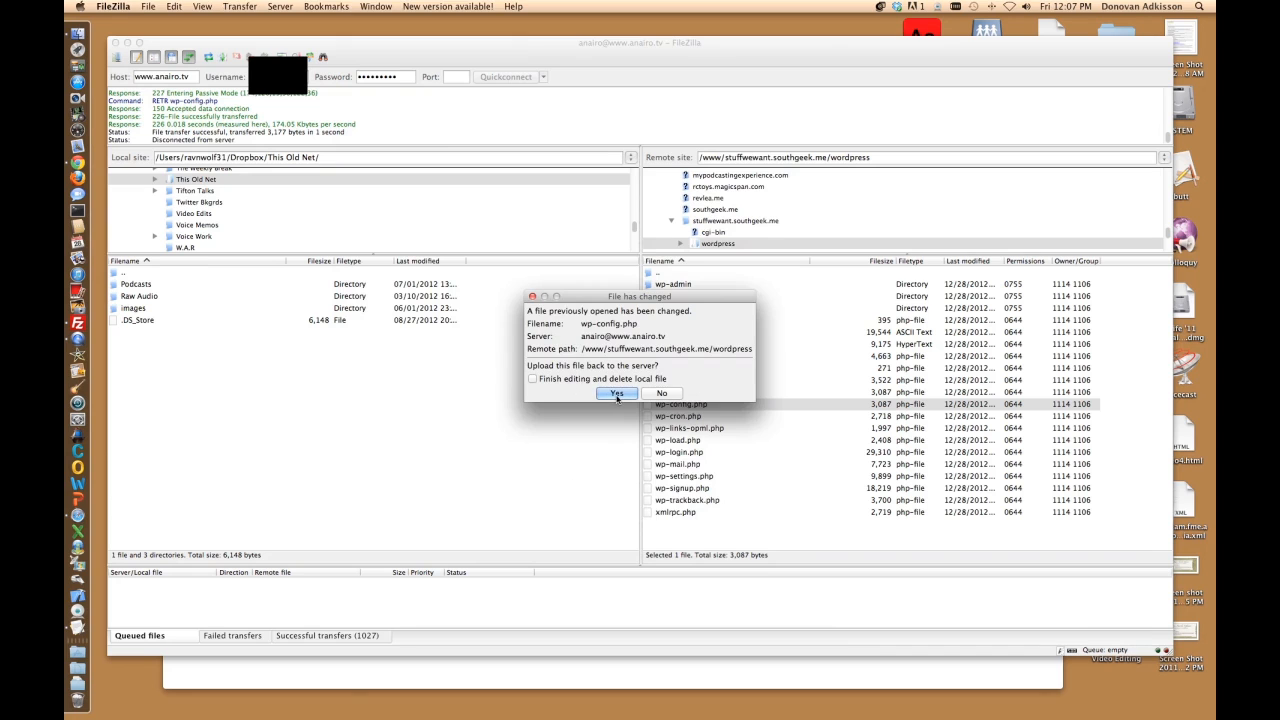
pyautogui.click(617, 394)
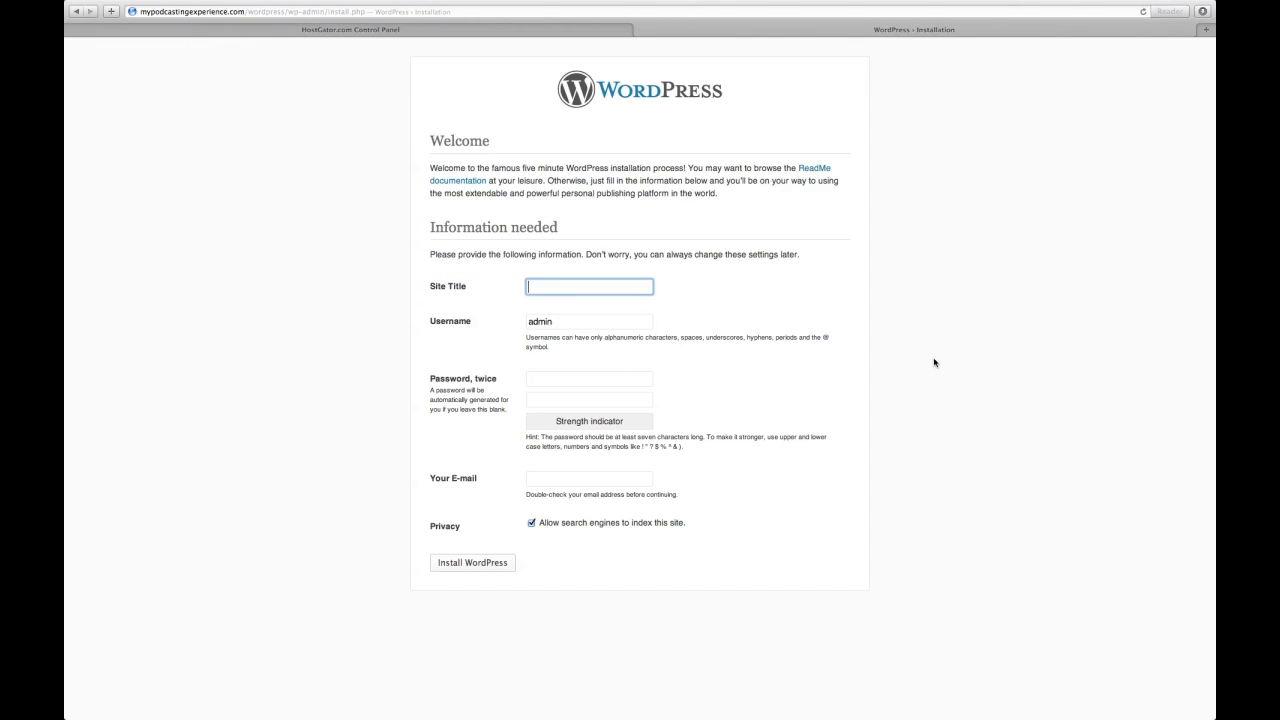
# Step: Enter the site title 'Test Wordpress Installation' and the admin username
pyautogui.write('Test Wordpress Installation')
pyautogui.press('Tab')
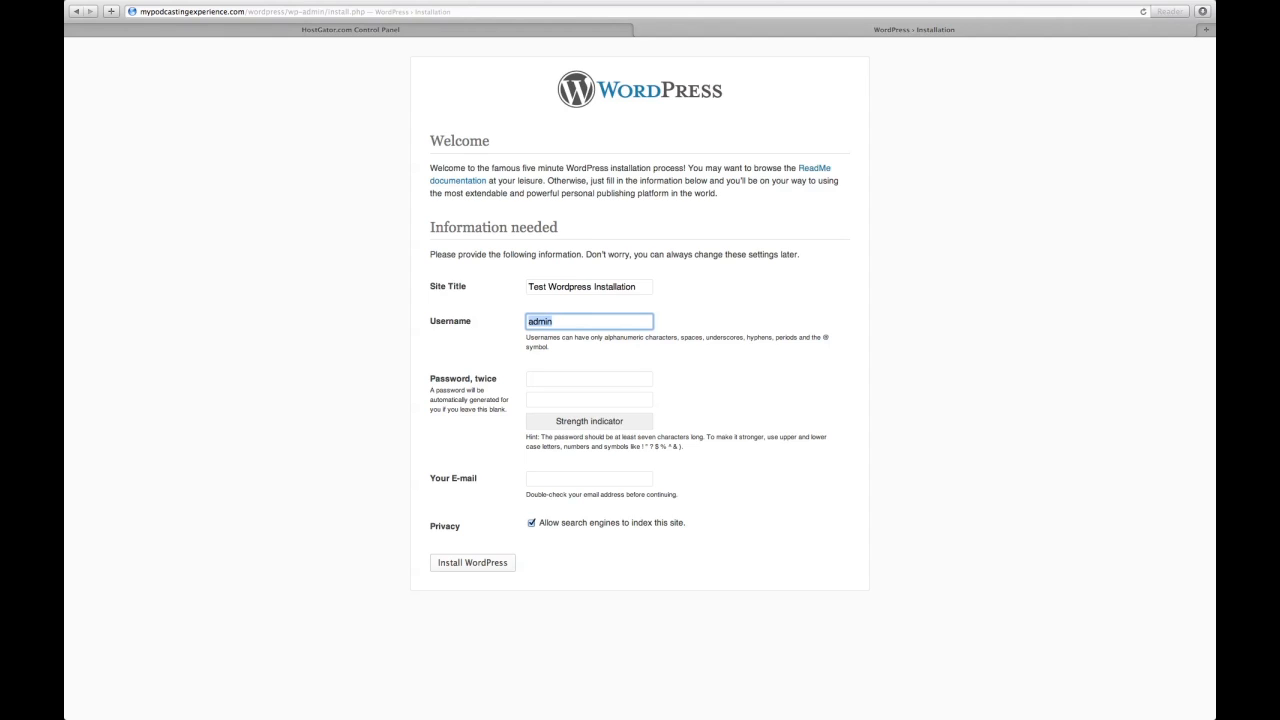
# Step: Enter and confirm the admin password, add the admin e-mail, disable search-engine indexing, and install
pyautogui.press('Tab')
pyautogui.write('******')
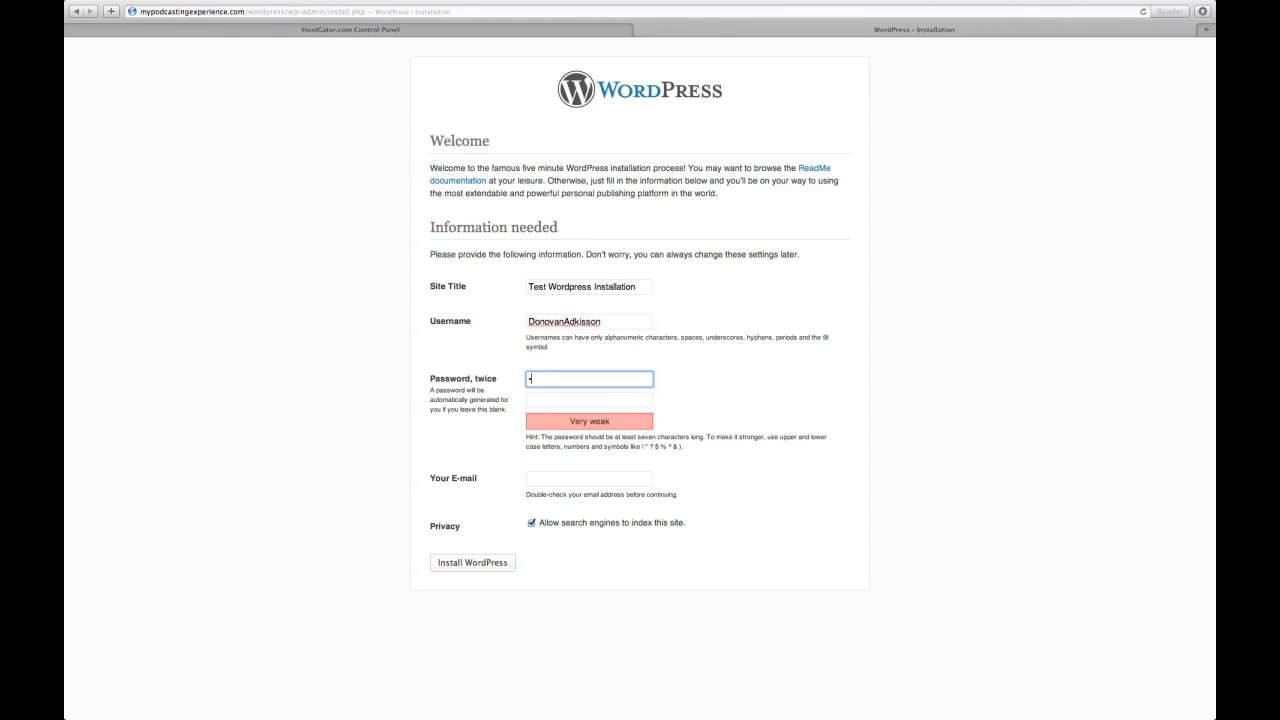
pyautogui.write('***')
pyautogui.press('Tab')
pyautogui.write('******')
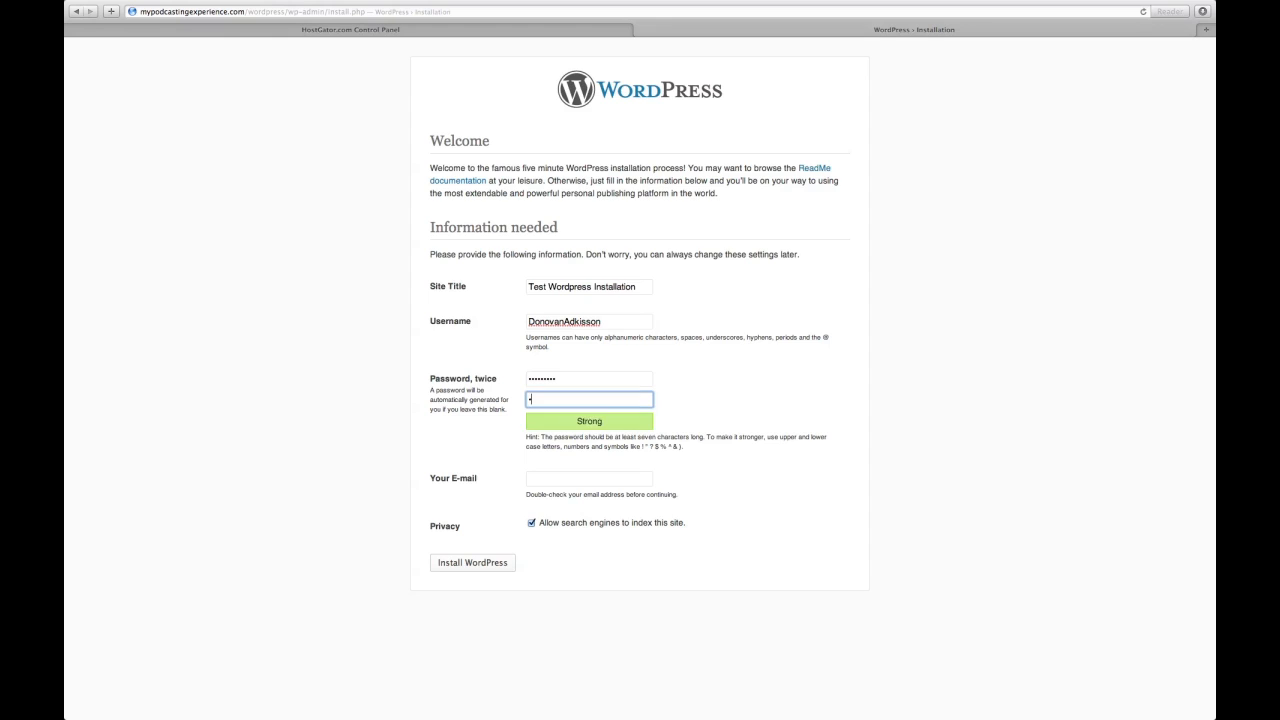
pyautogui.write('***')
pyautogui.press('Tab')
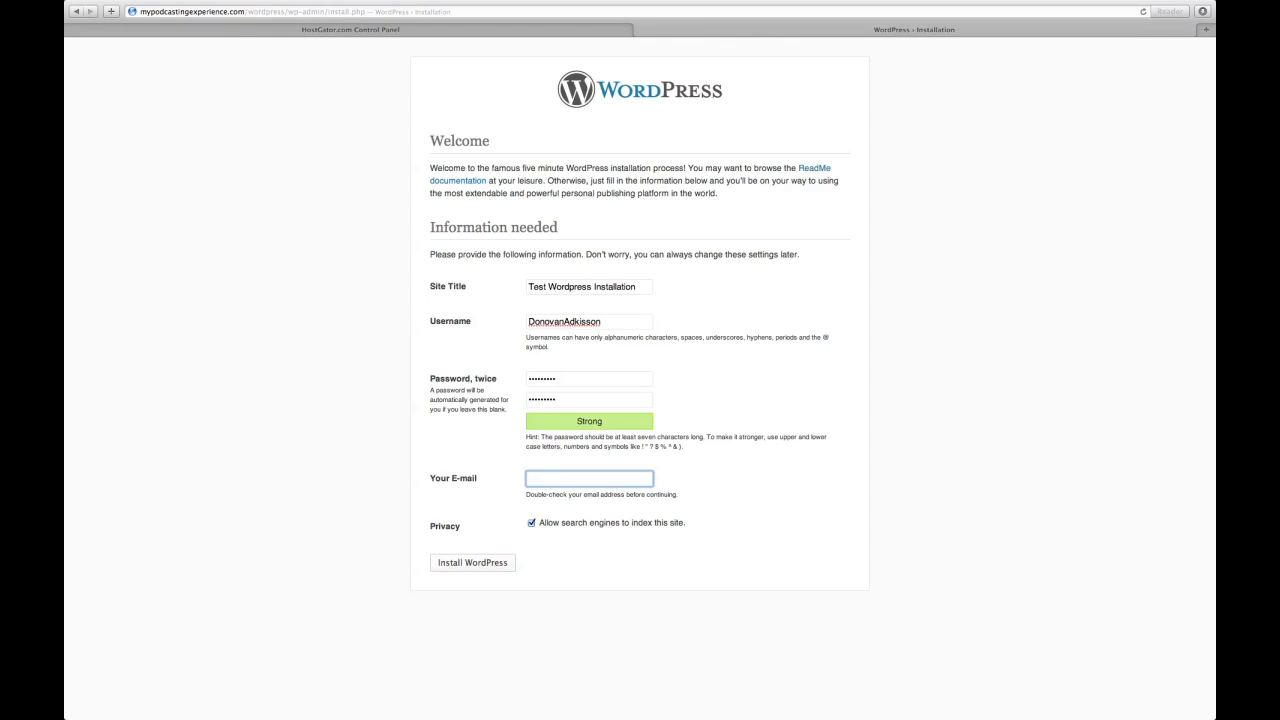
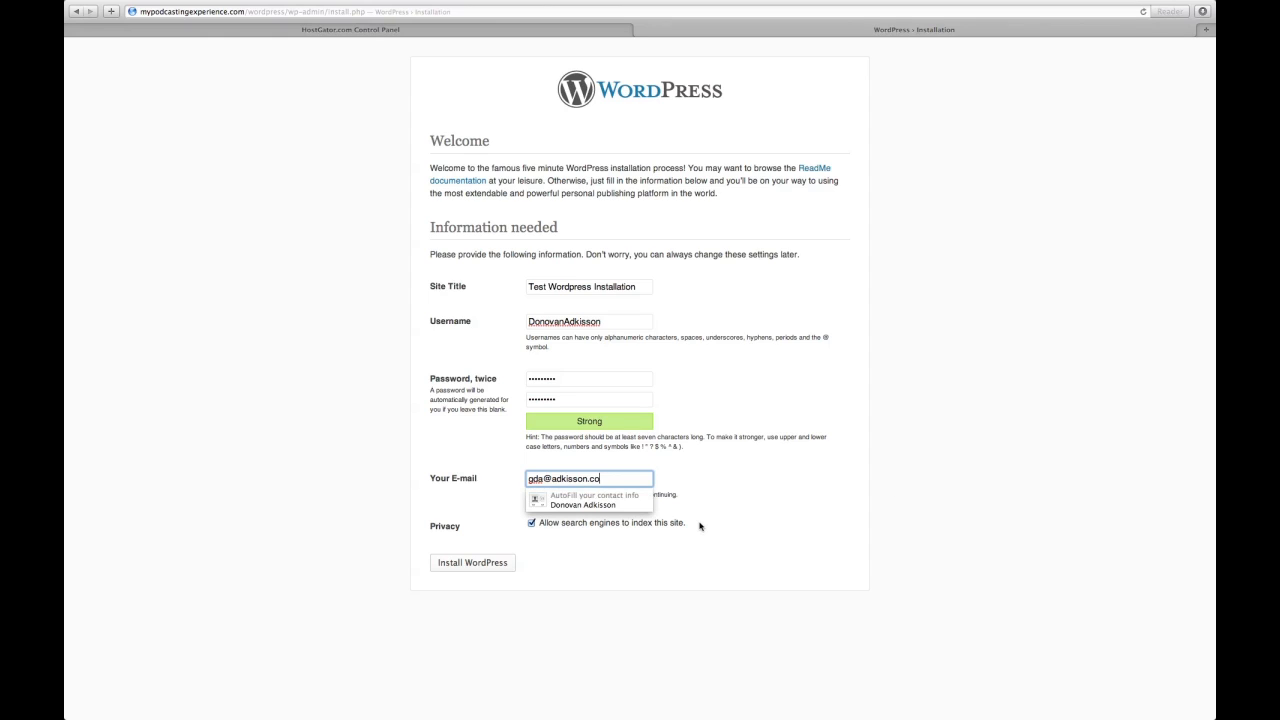
pyautogui.click(513, 502)
pyautogui.click(531, 523)
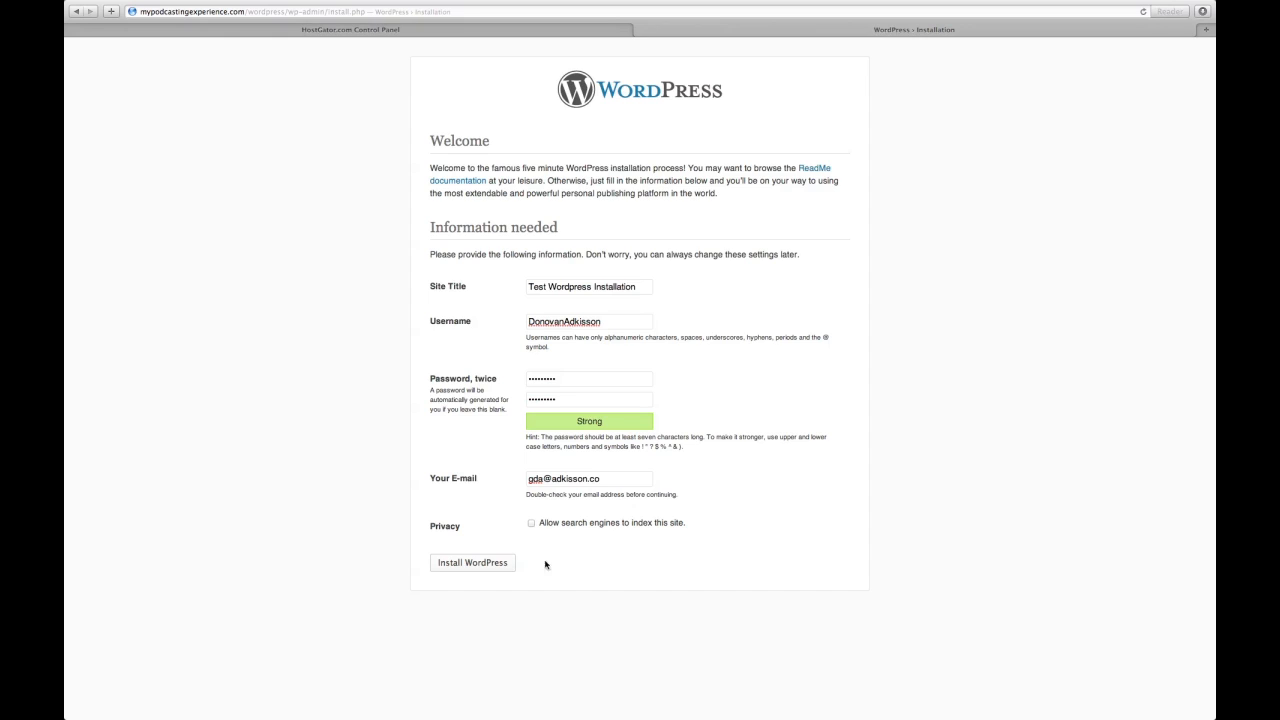
pyautogui.click(479, 565)
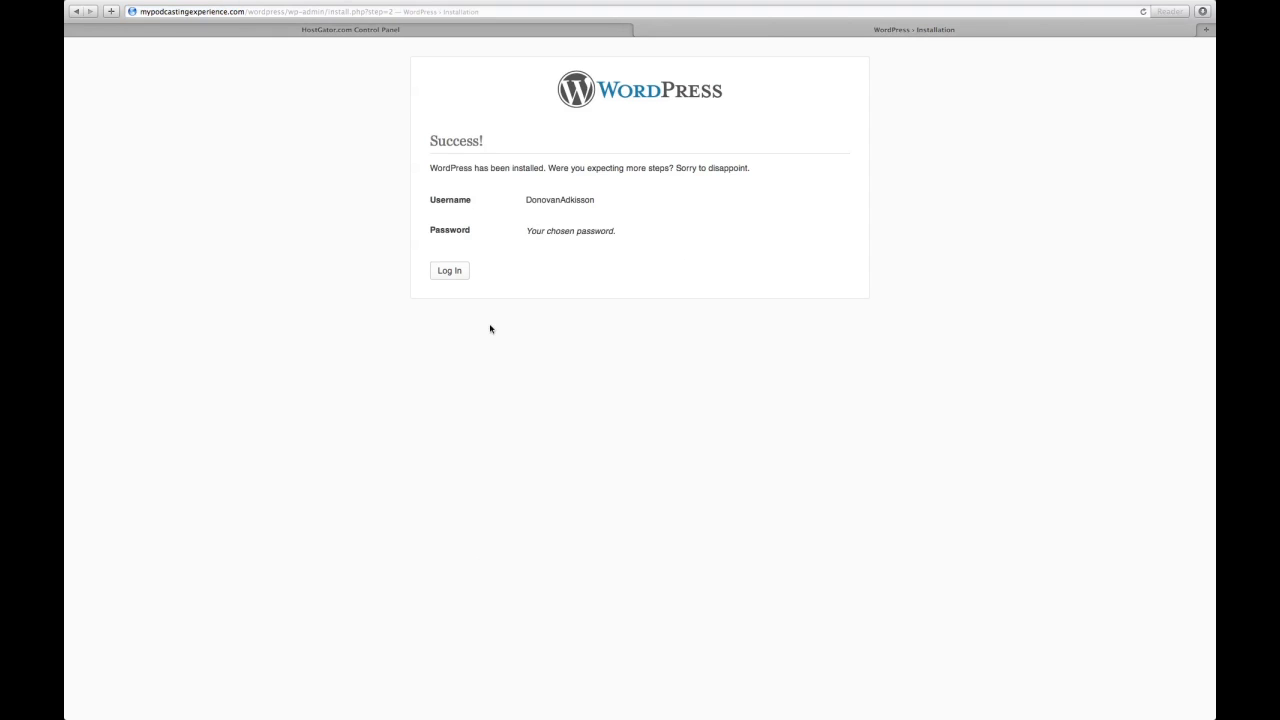
# Step: Log in with the new admin username and password, declining Safari's offer to save the password
pyautogui.click(451, 272)
pyautogui.press('Tab')
pyautogui.write('*********')
pyautogui.press('Return')
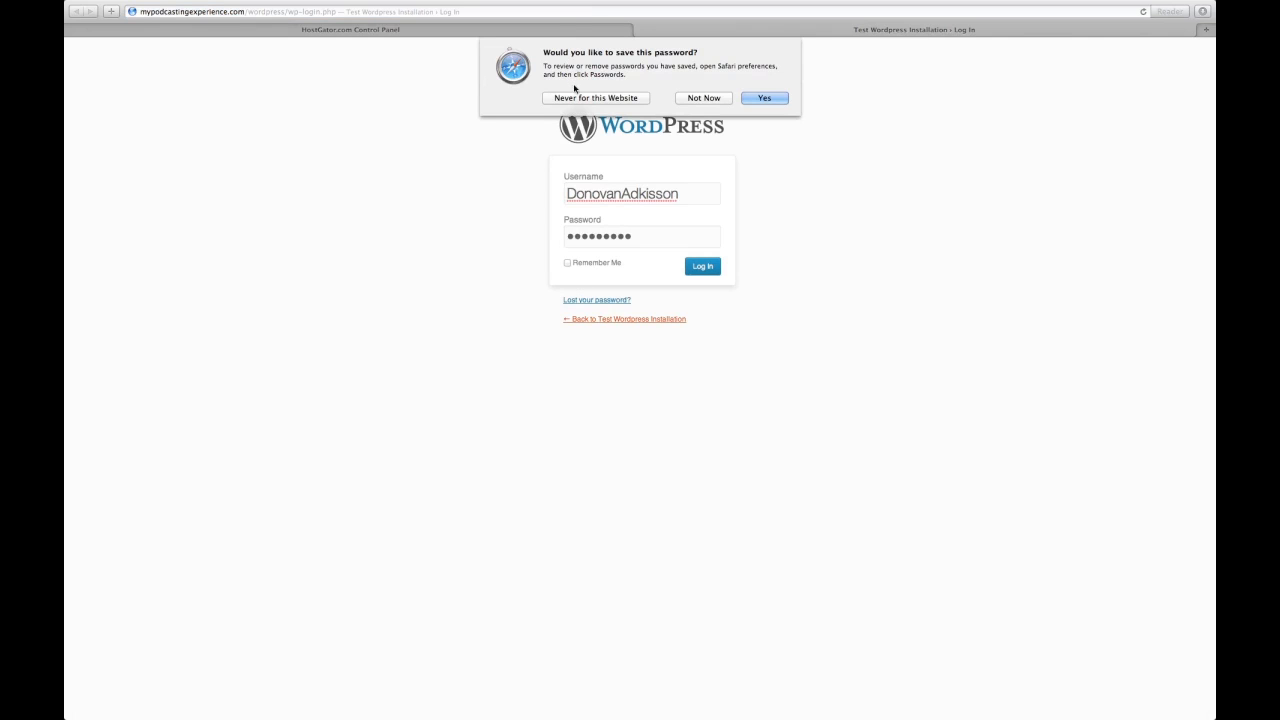
pyautogui.click(573, 98)
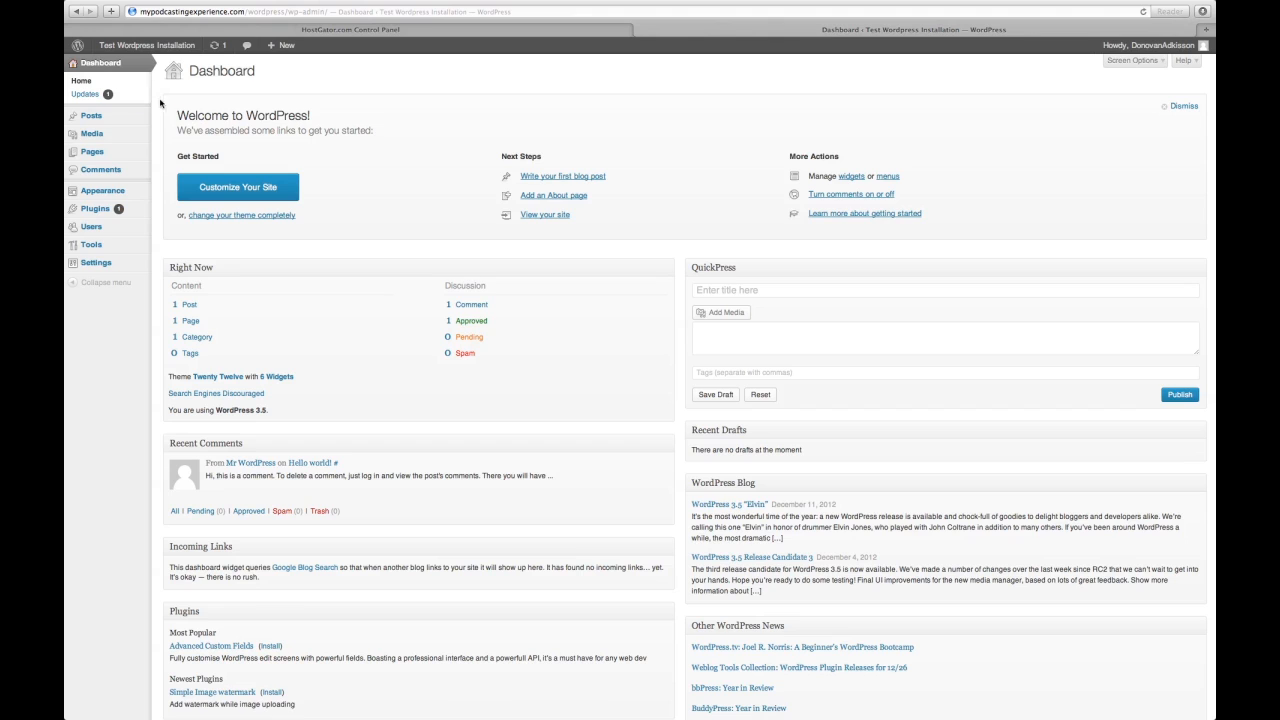
pyautogui.click(219, 47)
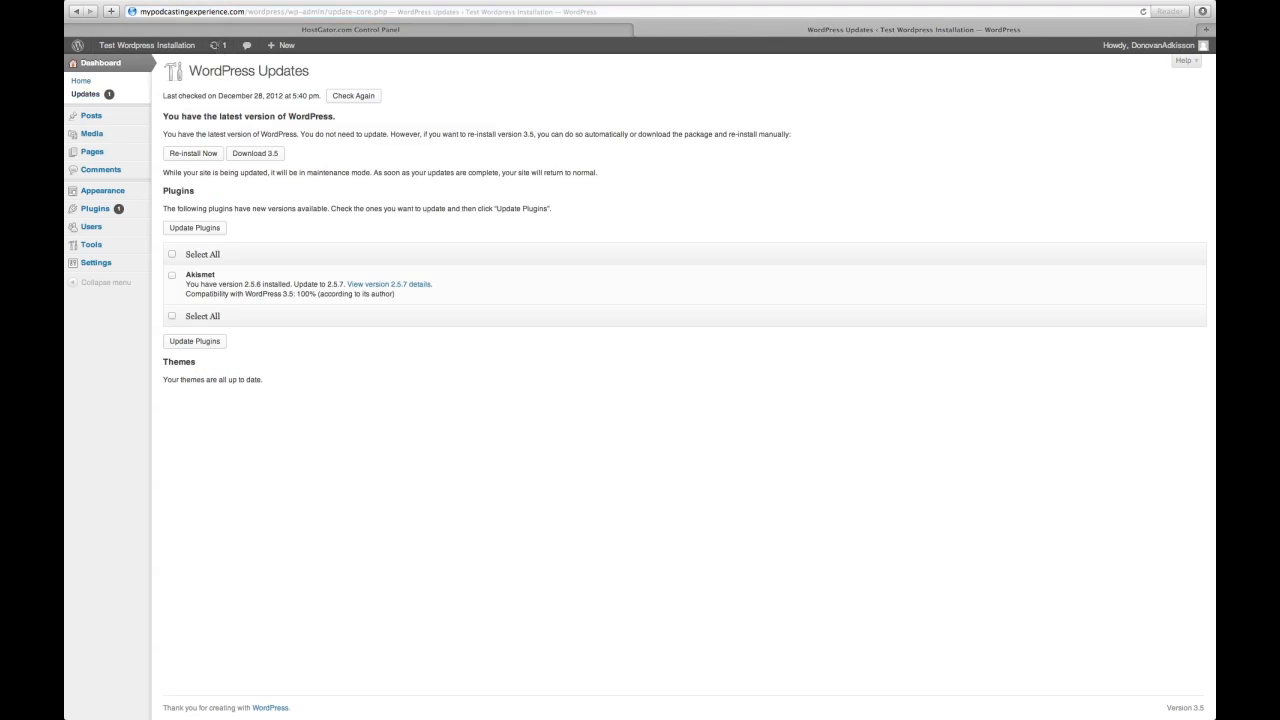
# Step: Update all plugins with available updates, including Akismet, then recheck the Updates page
pyautogui.click(172, 255)
pyautogui.click(194, 228)
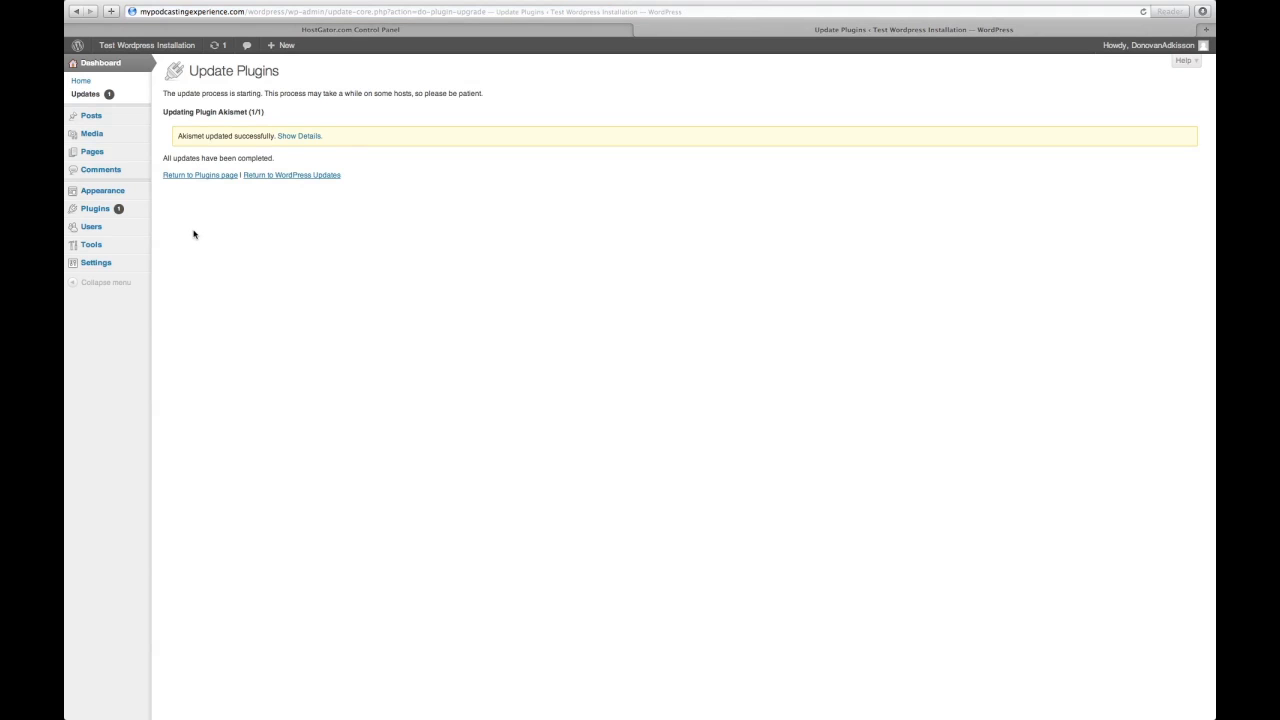
pyautogui.click(216, 48)
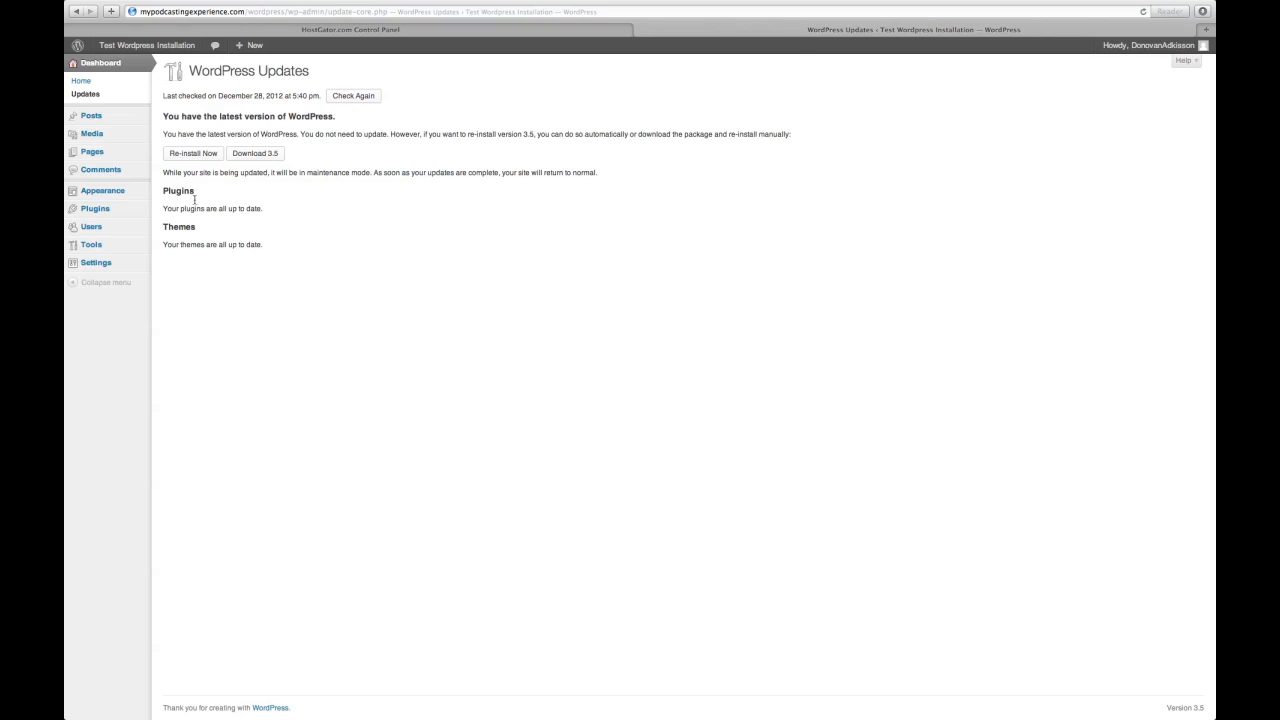
pyautogui.moveTo(158, 51)
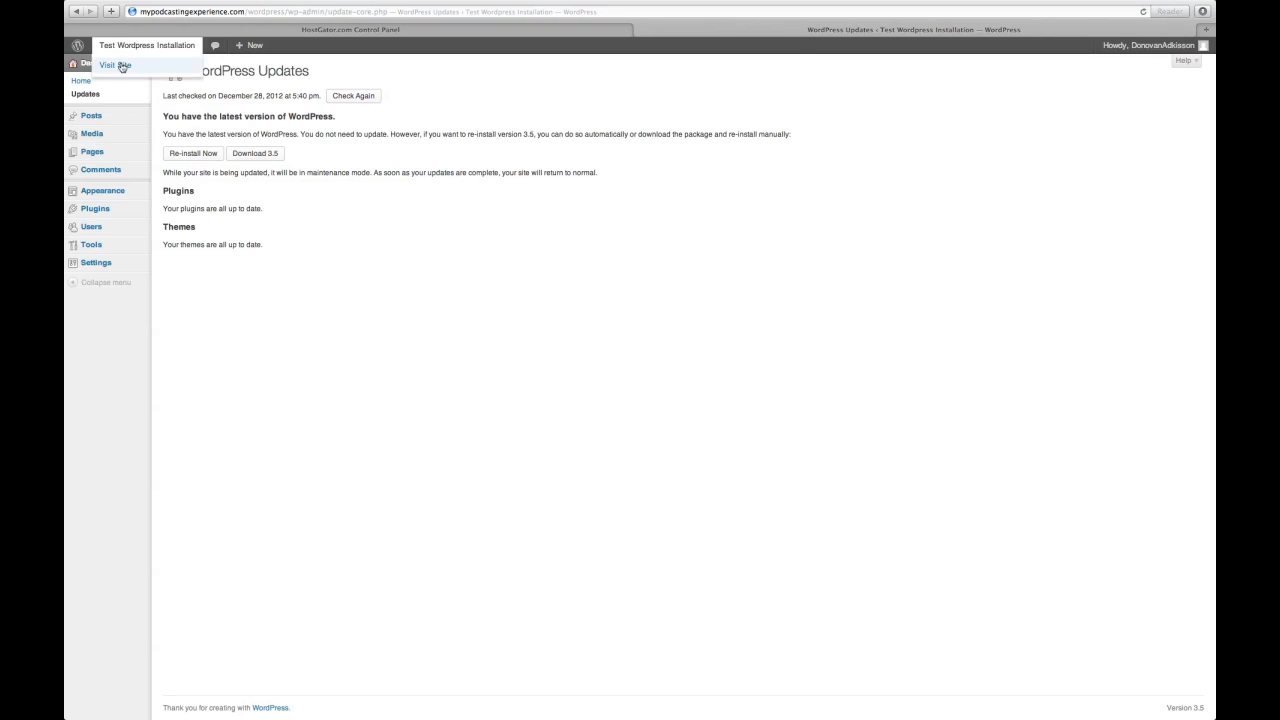
# Step: View the live site's front page, then return to the Dashboard and open Settings > General
pyautogui.click(123, 65)
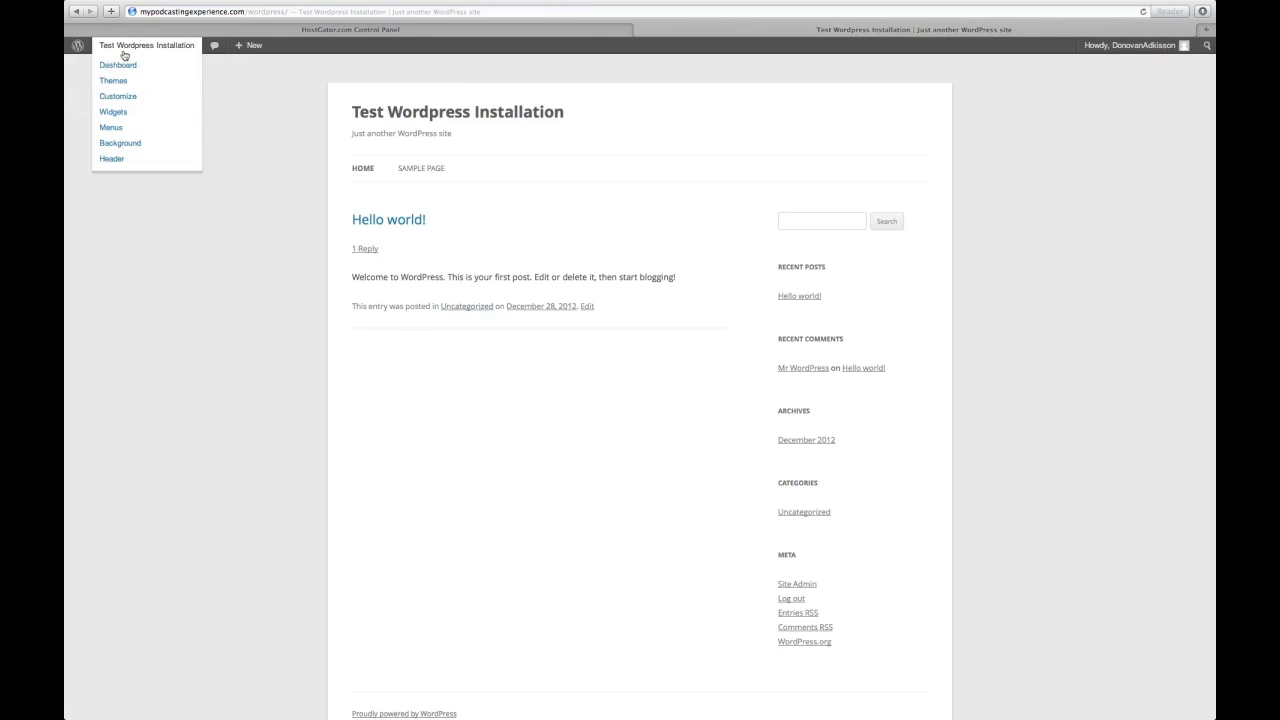
pyautogui.click(113, 68)
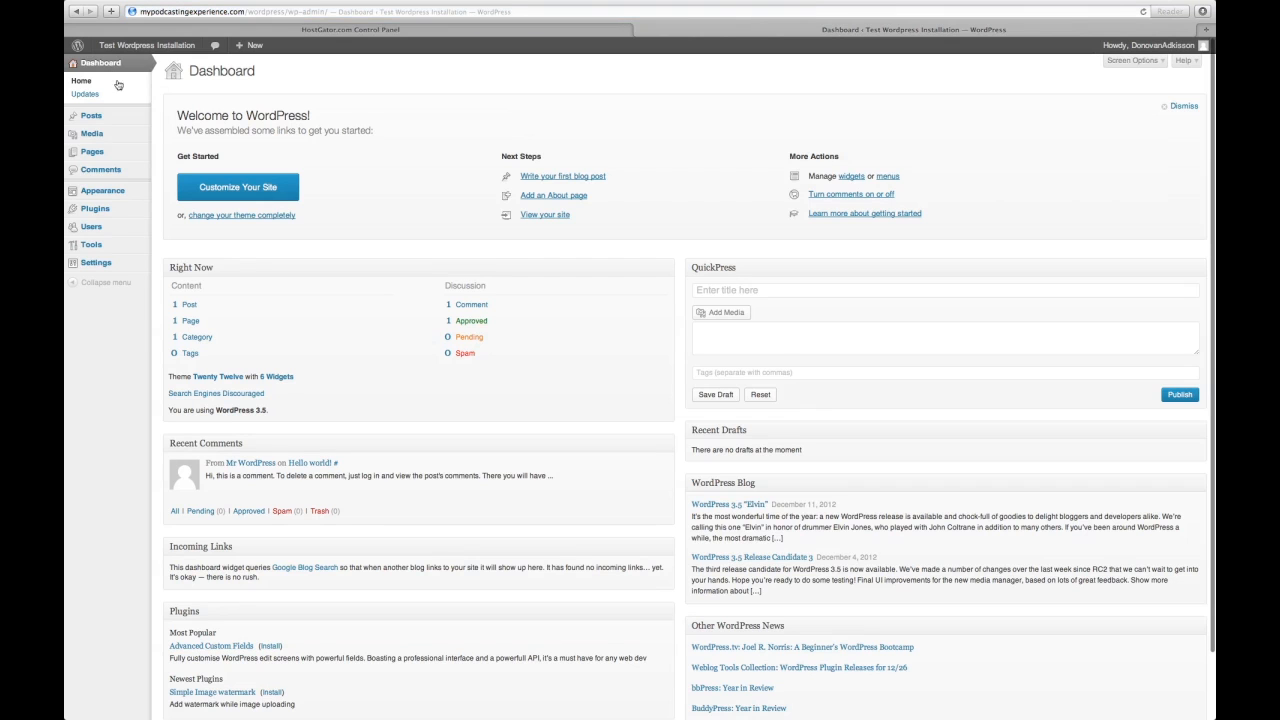
pyautogui.moveTo(120, 263)
pyautogui.click(168, 263)
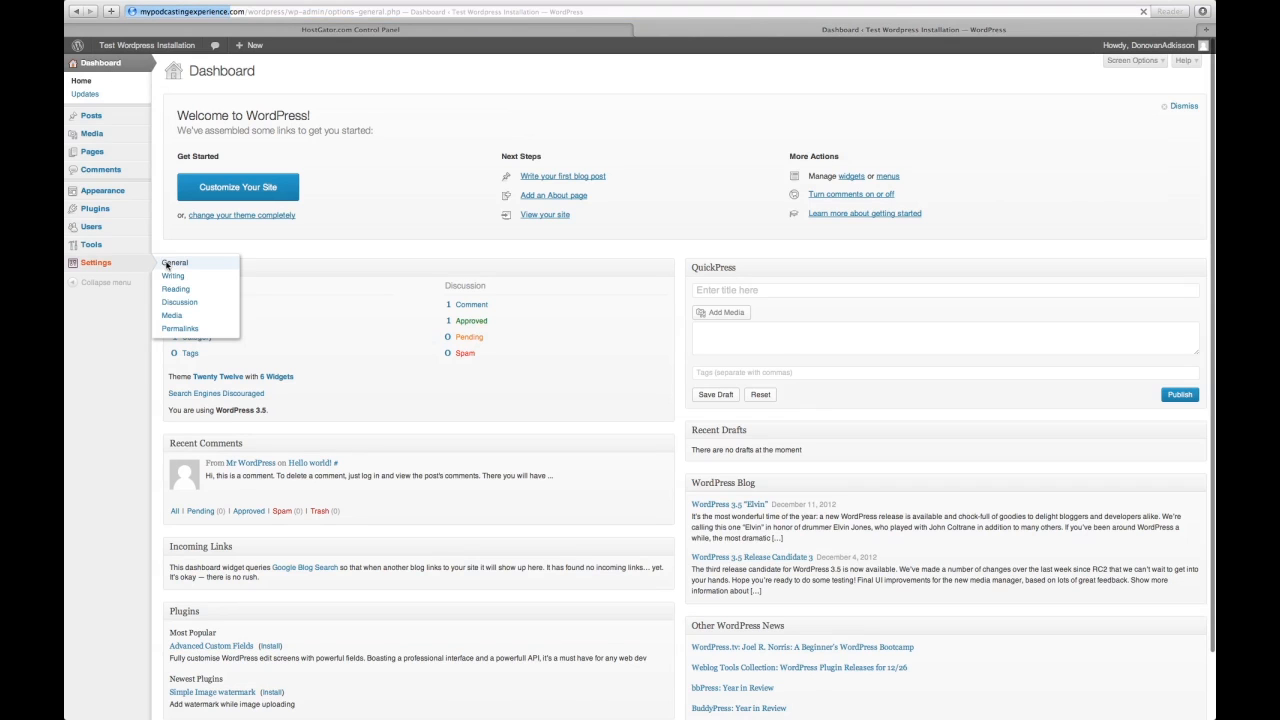